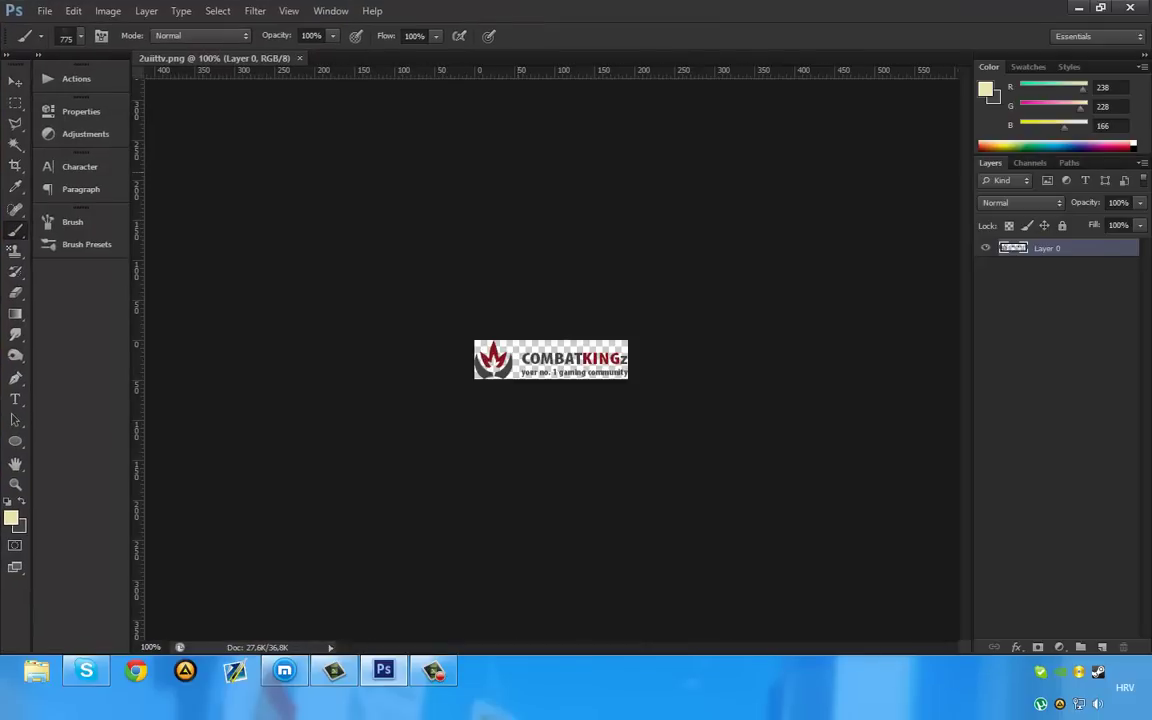
Set a 49 px hard round brush, select the Pen tool, and zoom into the COMBATKINGz logo
{"action": "right_click", "coordinate": [507, 397]}
{"action": "right_click", "coordinate": [514, 362]}
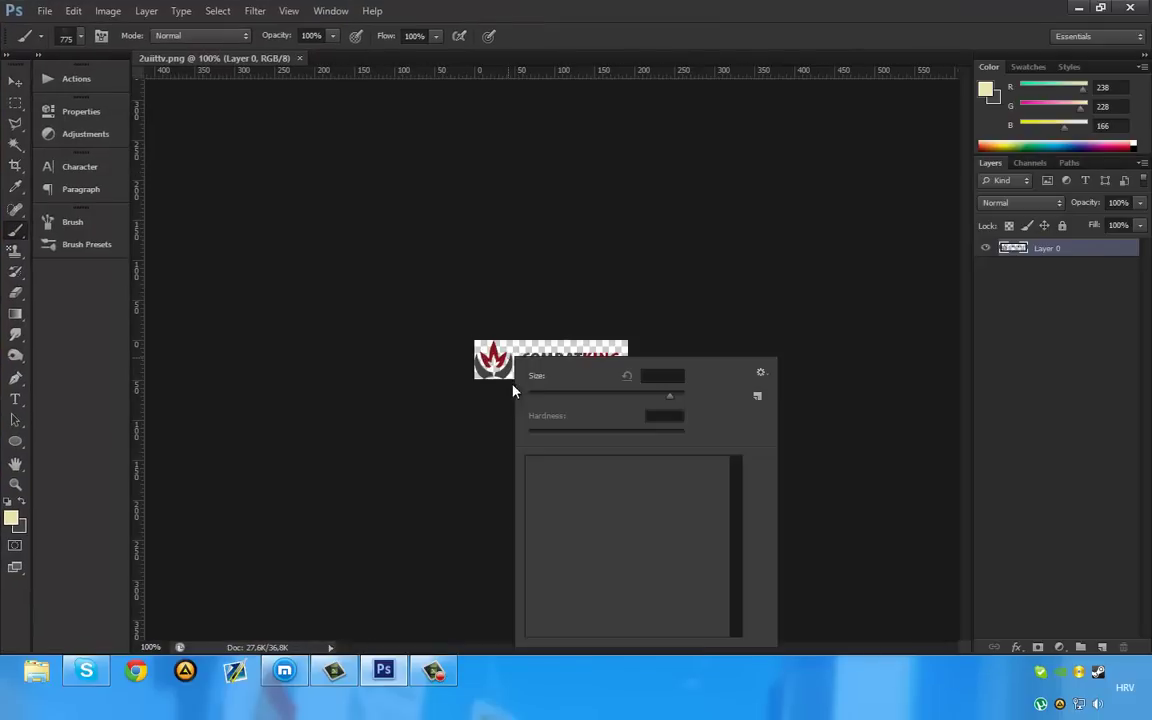
{"action": "scroll", "coordinate": [633, 497], "scroll_direction": "up", "scroll_amount": 5}
{"action": "left_click", "coordinate": [563, 468]}
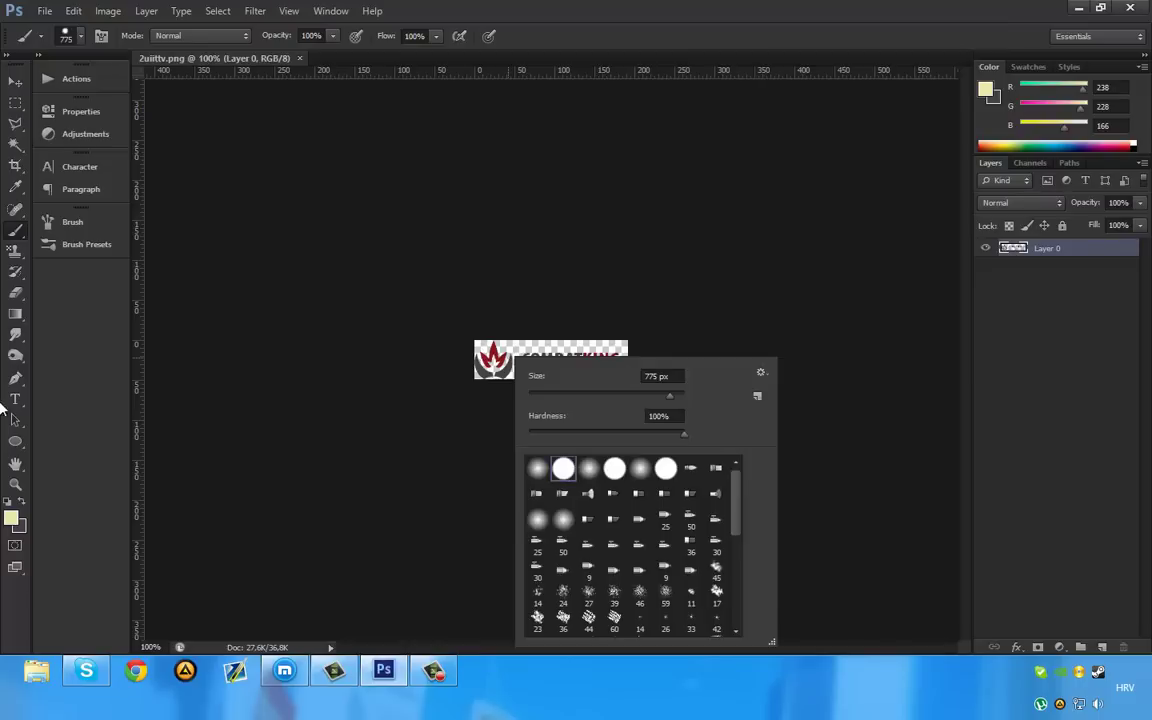
{"action": "key", "text": "Escape"}
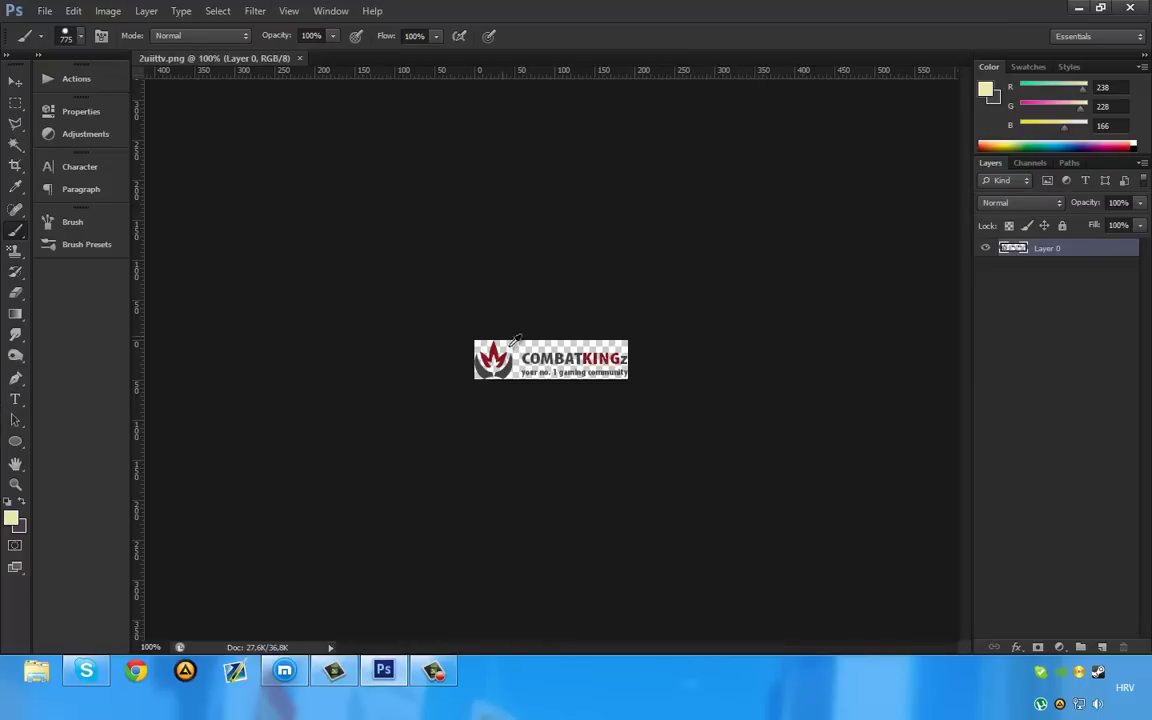
{"action": "left_click_drag", "start_coordinate": [516, 362], "coordinate": [213, 398]}
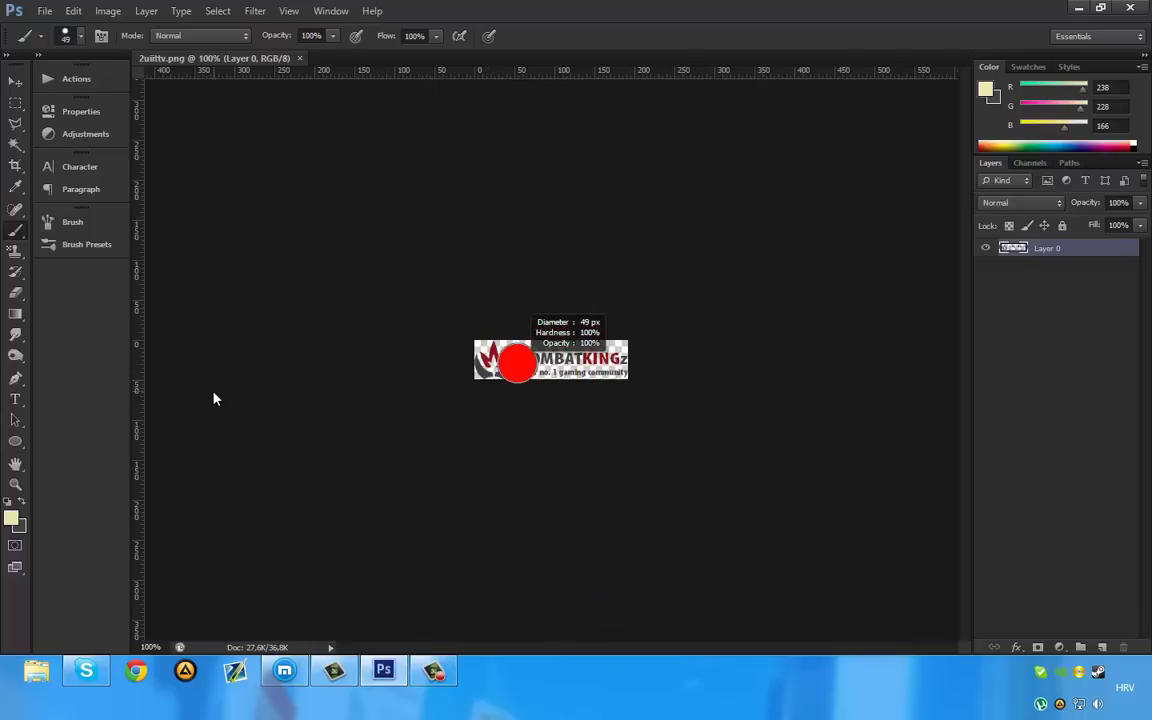
{"action": "left_click", "coordinate": [15, 378]}
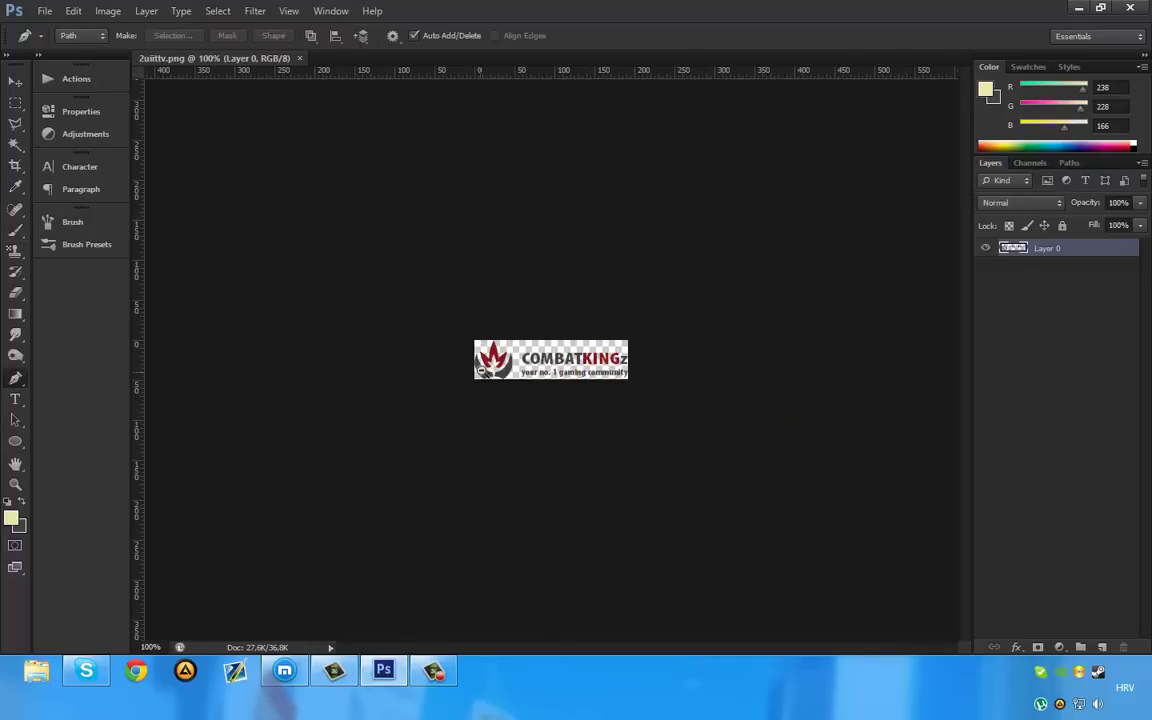
{"action": "left_click_drag", "start_coordinate": [479, 372], "coordinate": [613, 381]}
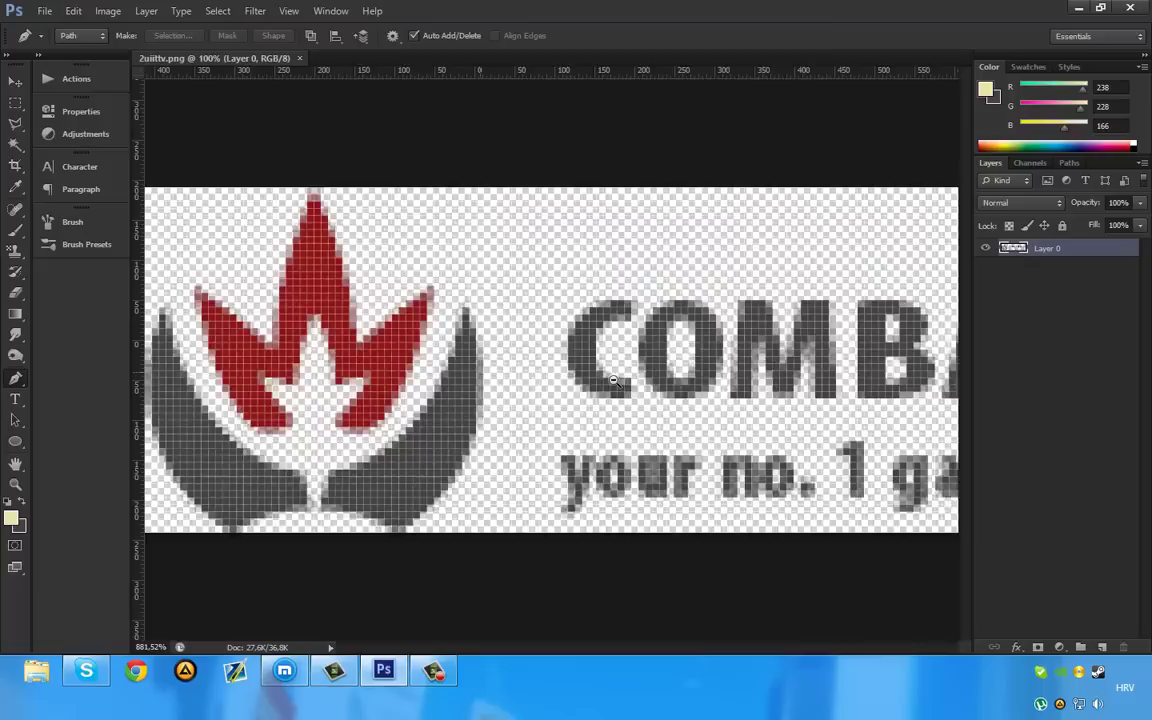
Cut the emblem from the logo and paste it into a new Untitled-1 document
{"action": "left_click", "coordinate": [15, 103]}
{"action": "left_click_drag", "start_coordinate": [497, 249], "coordinate": [795, 540]}
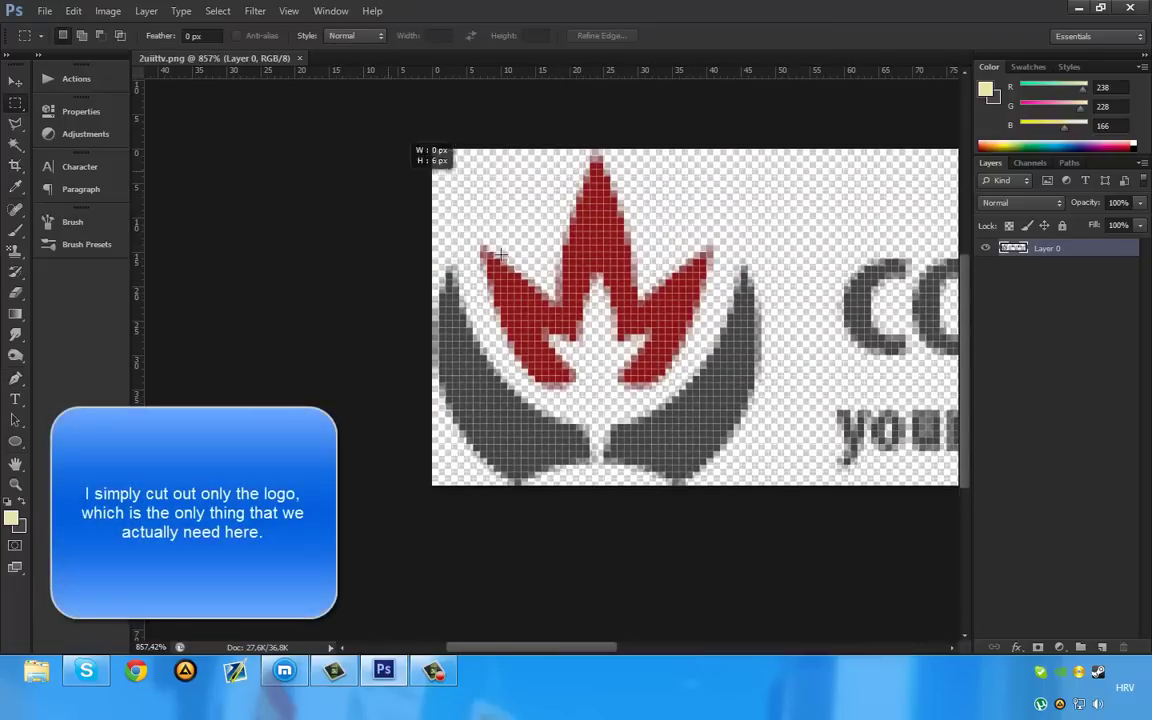
{"action": "key", "text": "ctrl+x"}
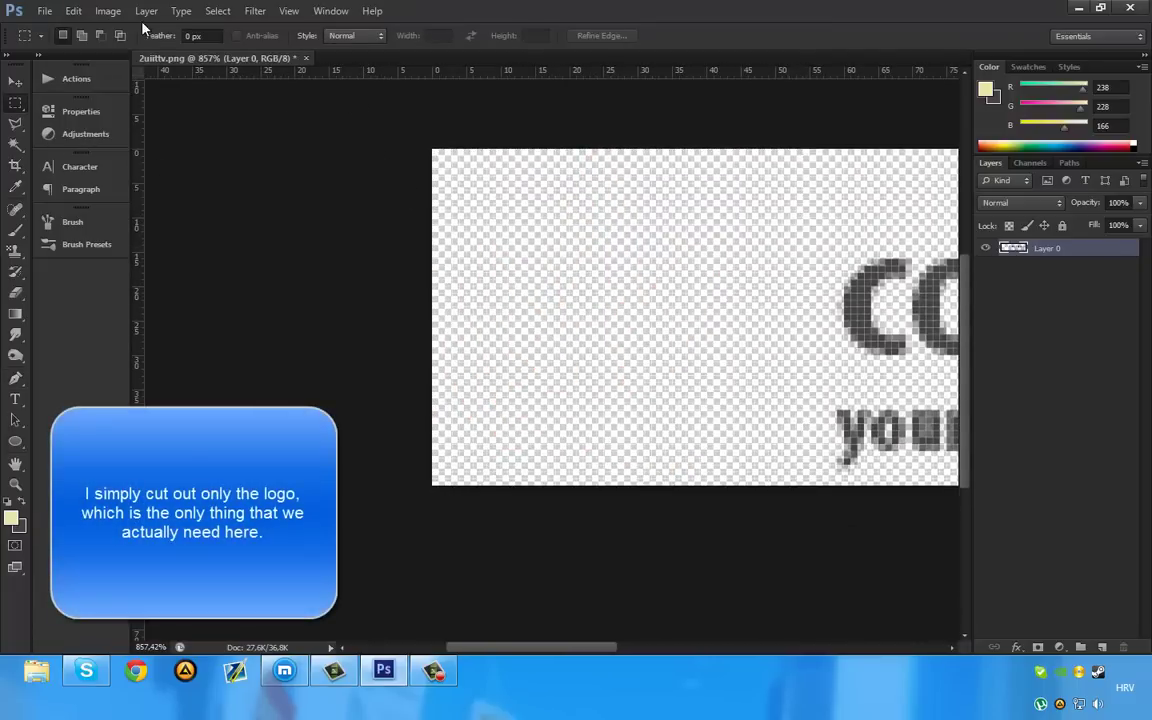
{"action": "left_click", "coordinate": [45, 11]}
{"action": "key", "text": "Escape"}
{"action": "key", "text": "ctrl+n"}
{"action": "left_click", "coordinate": [735, 173]}
{"action": "key", "text": "ctrl+v"}
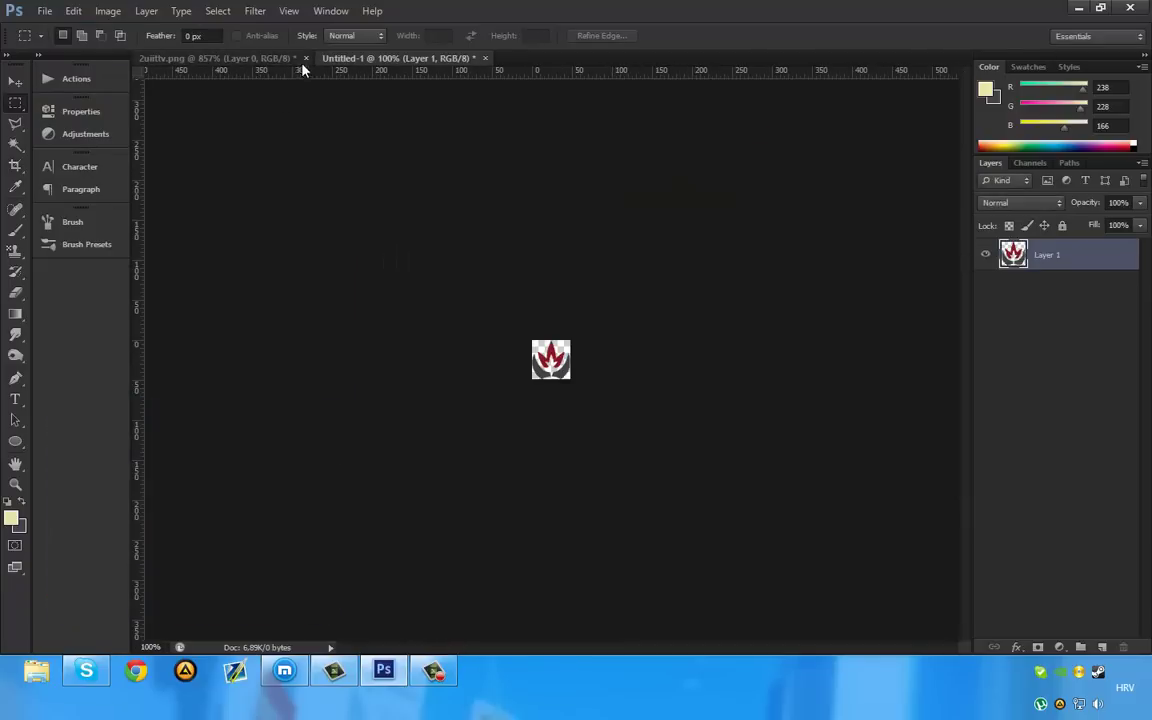
Close 2uiittv.png without saving and zoom into the emblem
{"action": "left_click", "coordinate": [305, 58]}
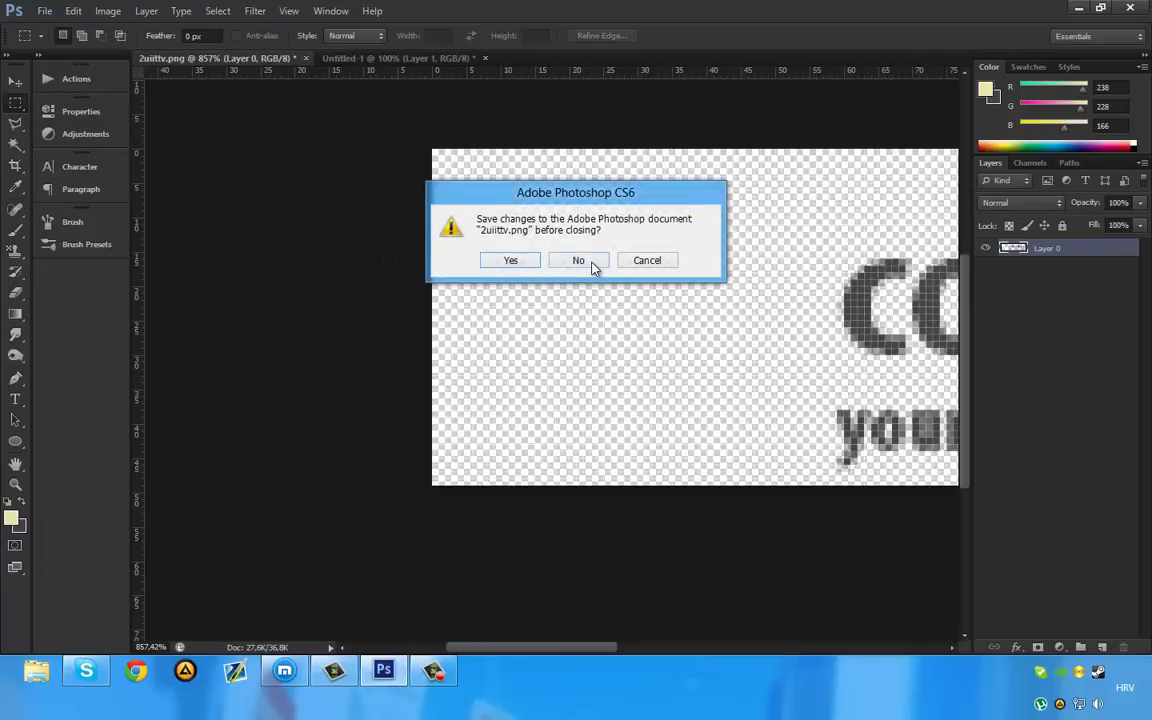
{"action": "left_click", "coordinate": [579, 260]}
{"action": "left_click_drag", "start_coordinate": [589, 388], "coordinate": [662, 385]}
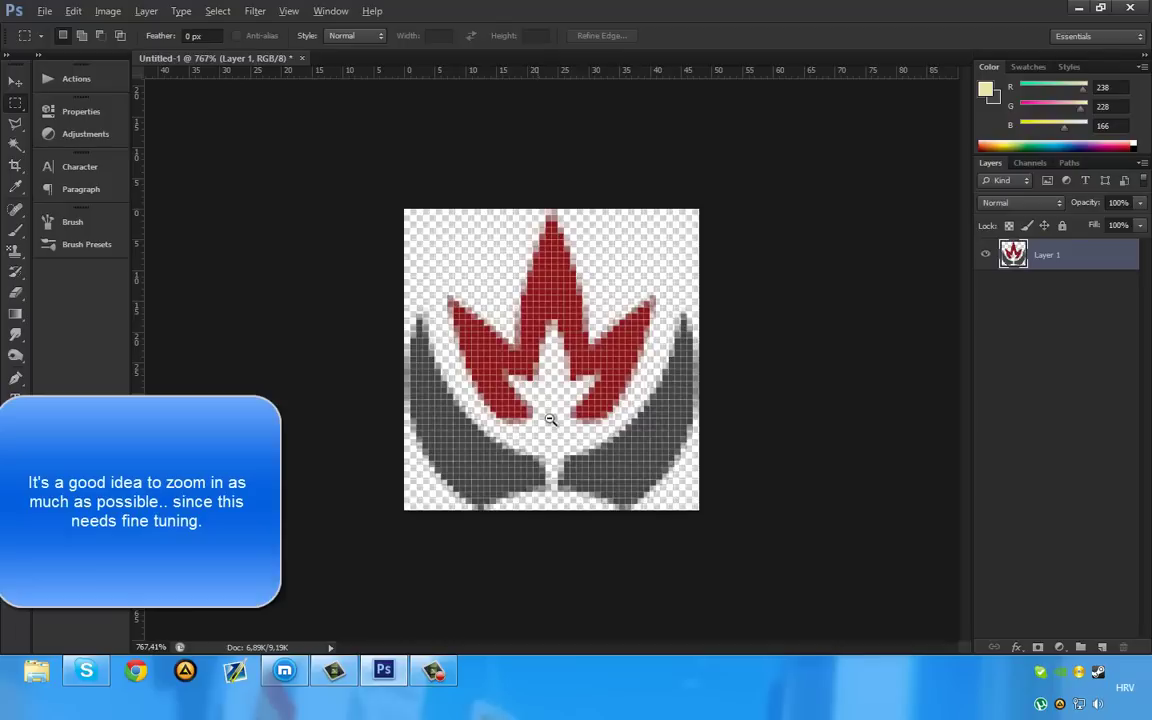
Start a pen path at the left swoosh's top tip, curving down its outer edge to the bottom
{"action": "left_click_drag", "start_coordinate": [551, 419], "coordinate": [593, 421]}
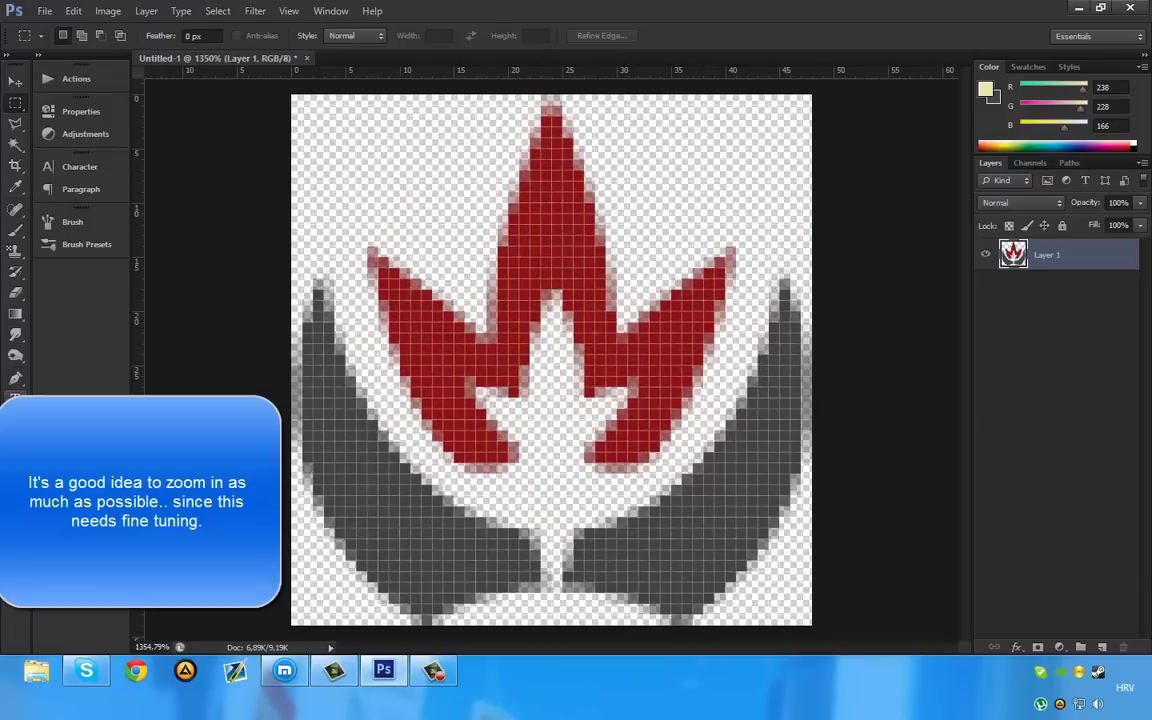
{"action": "left_click", "coordinate": [16, 377]}
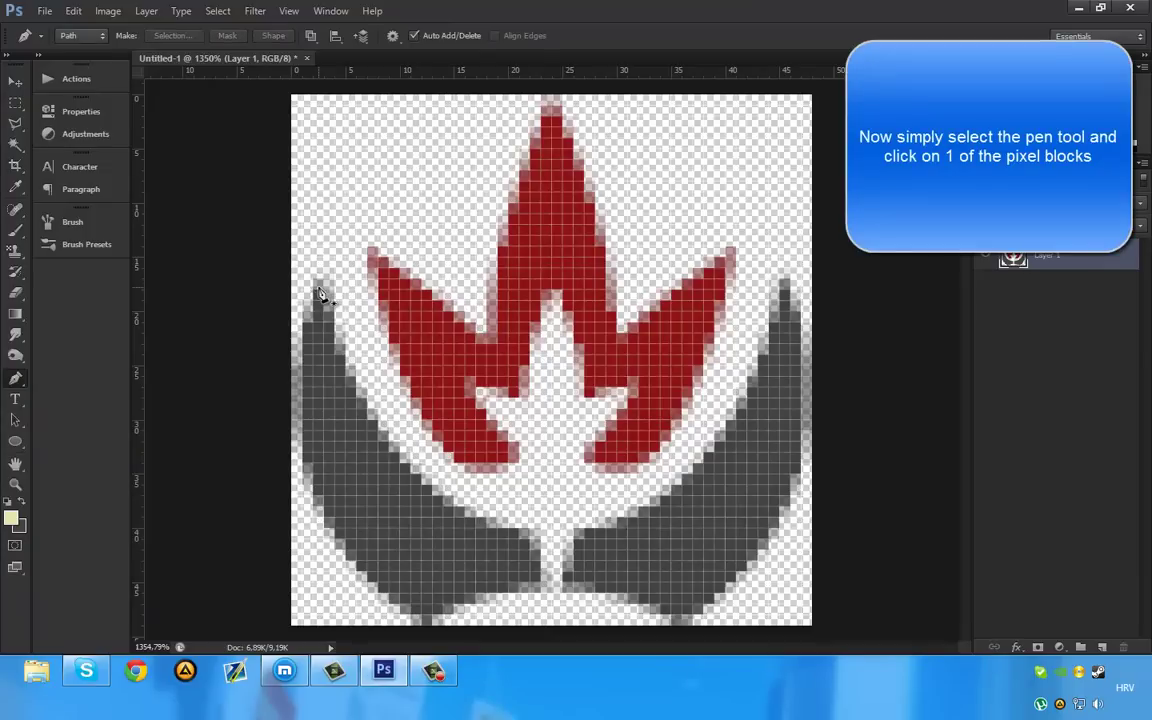
{"action": "left_click", "coordinate": [322, 280]}
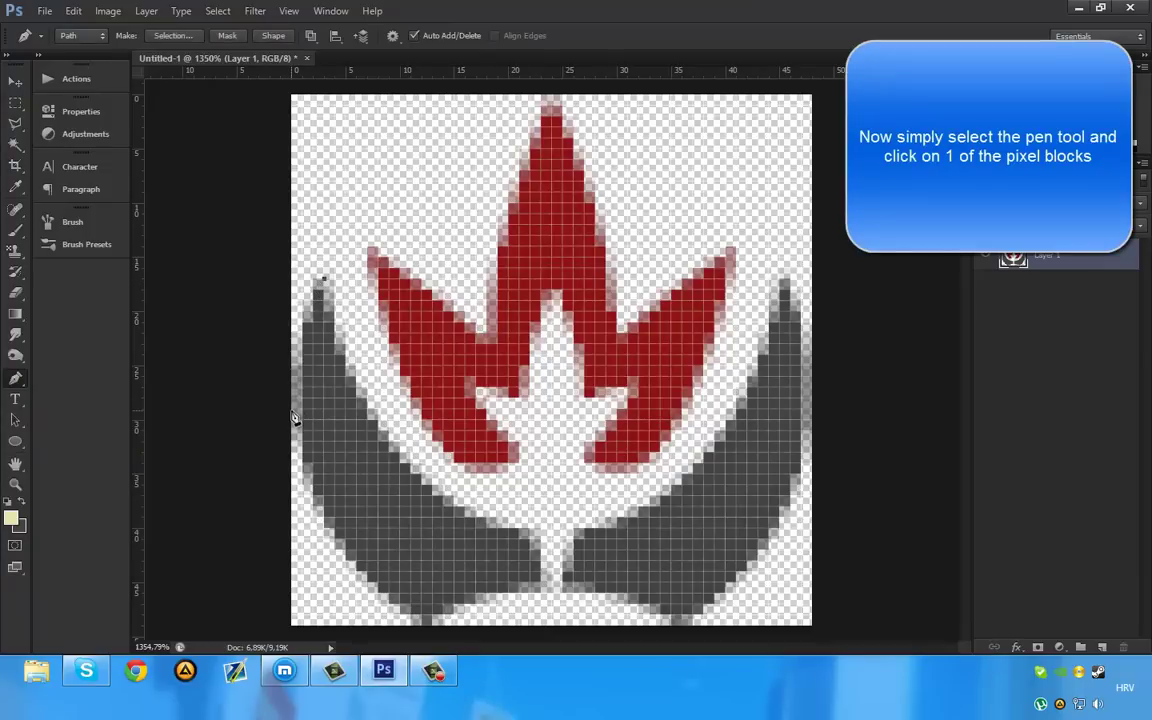
{"action": "left_click_drag", "start_coordinate": [293, 400], "coordinate": [290, 422]}
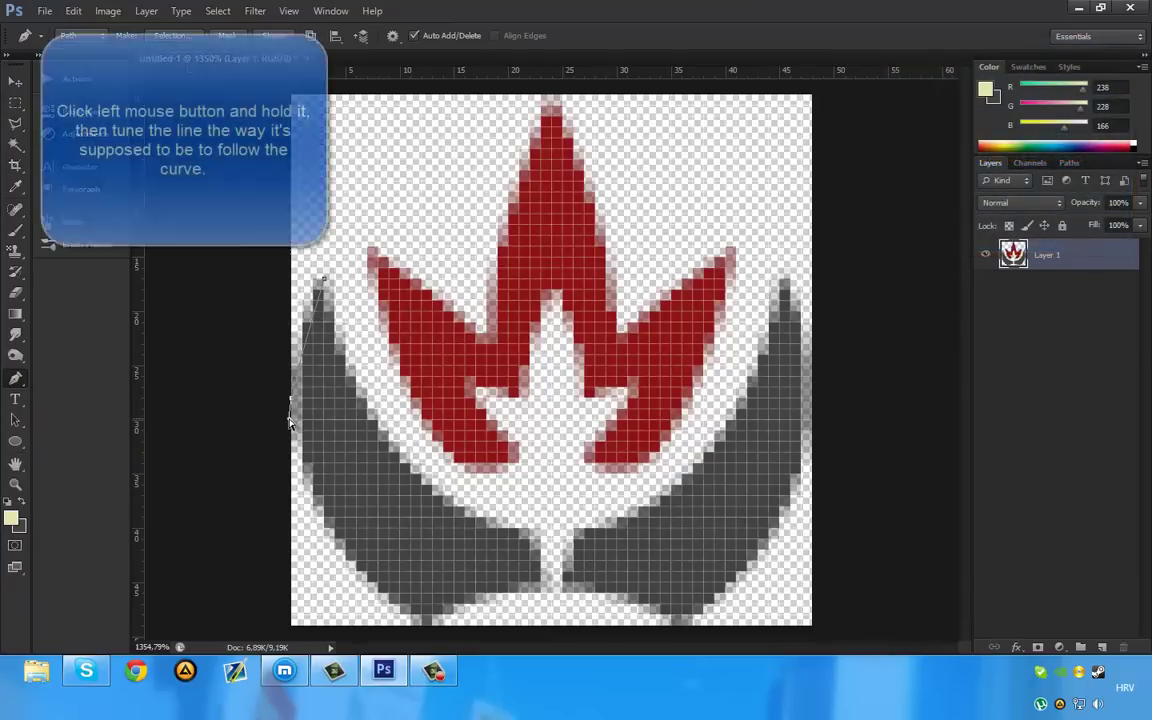
{"action": "mouse_move", "coordinate": [425, 629]}
{"action": "left_mouse_down"}
{"action": "mouse_move", "coordinate": [568, 634]}
{"action": "mouse_move", "coordinate": [452, 640]}
{"action": "left_mouse_up"}
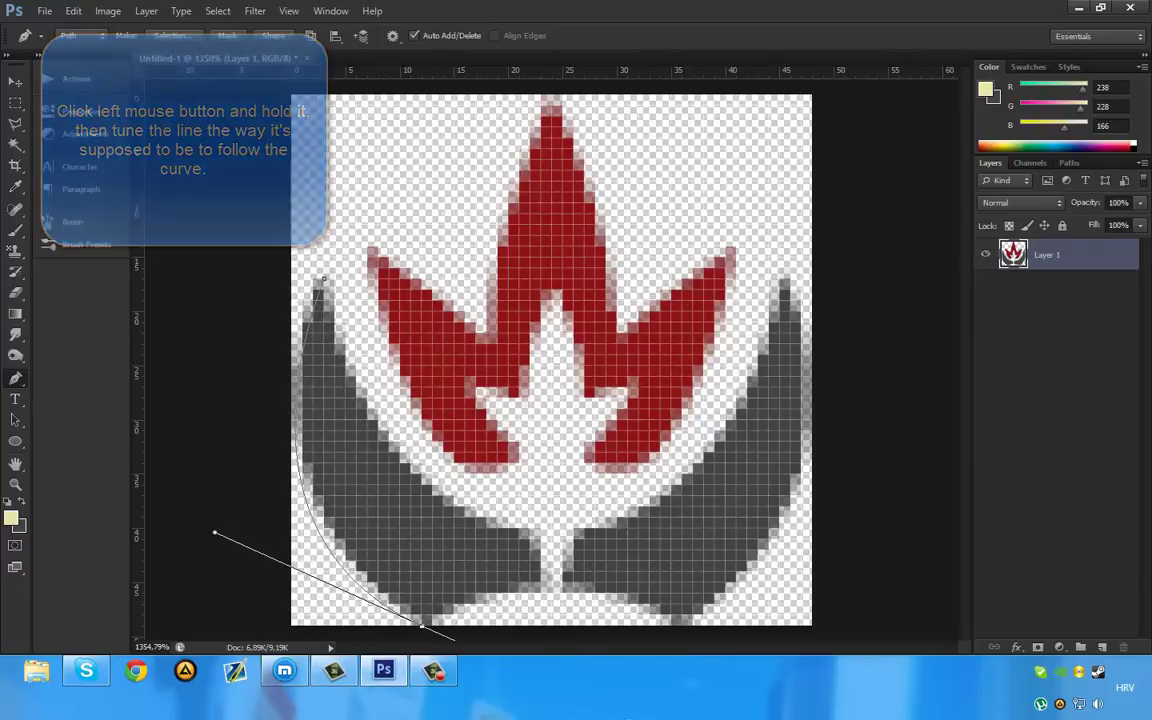
{"action": "left_click_drag", "start_coordinate": [452, 640], "coordinate": [454, 641]}
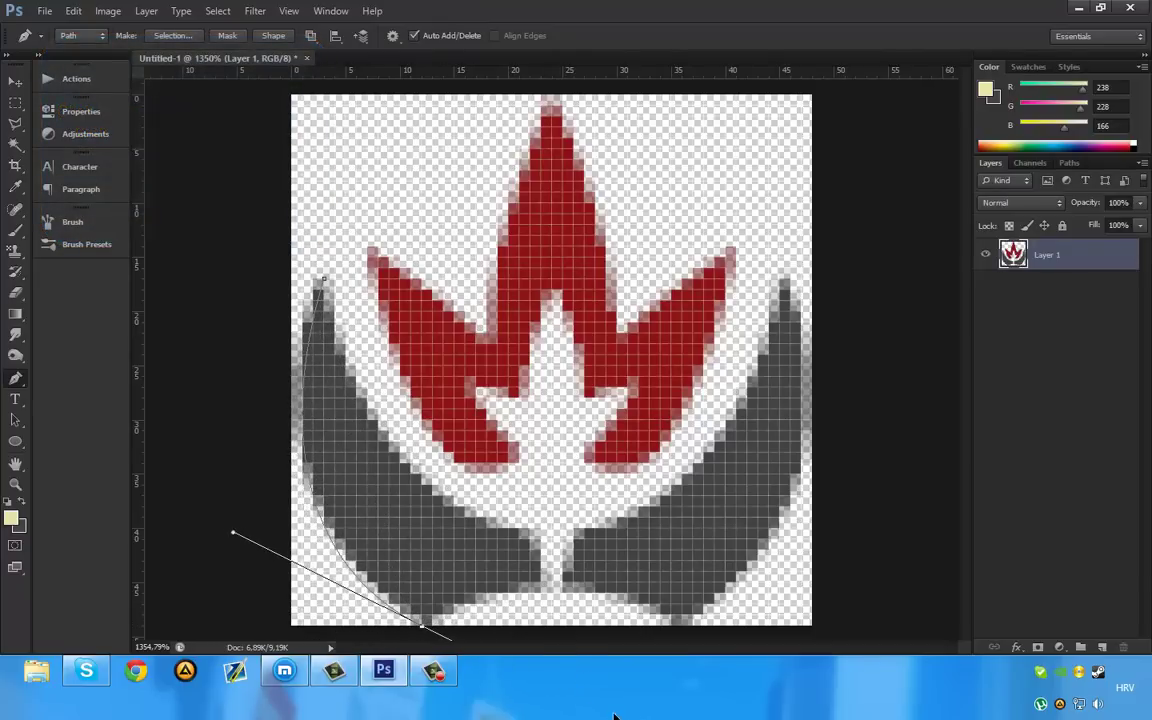
Adjust the first curve's direction handles so it follows the swoosh's outer edge
{"action": "left_click", "coordinate": [509, 593], "text": "alt"}
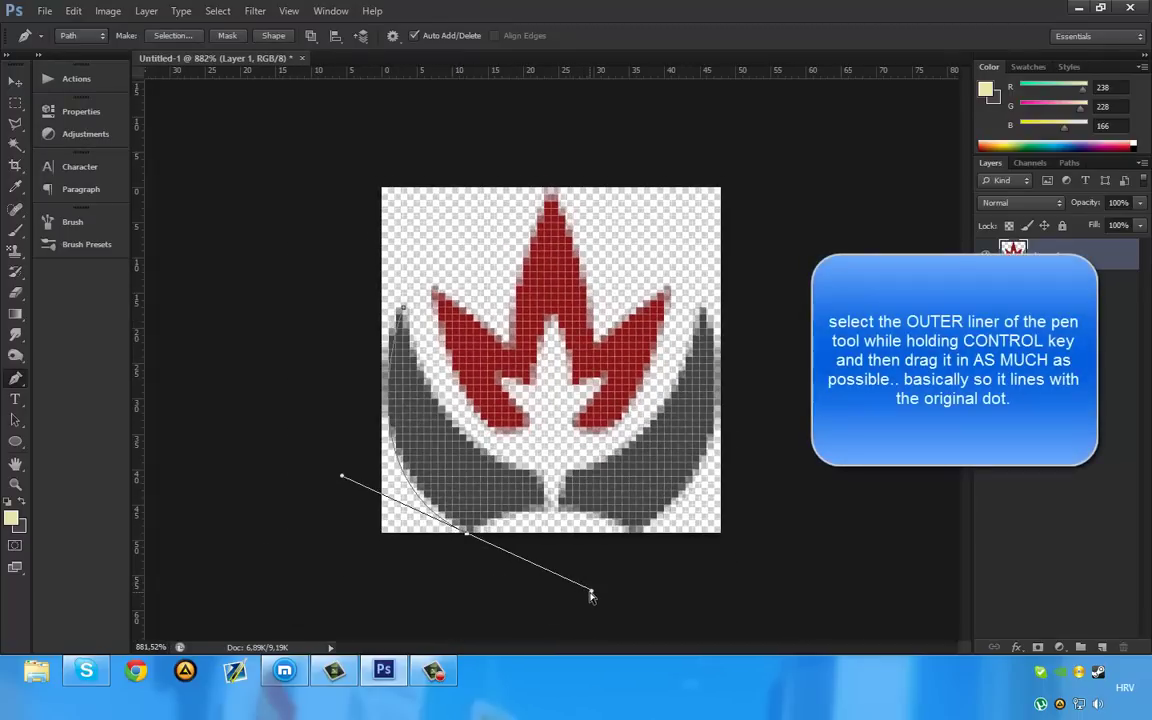
{"action": "left_click_drag", "start_coordinate": [592, 591], "coordinate": [470, 537]}
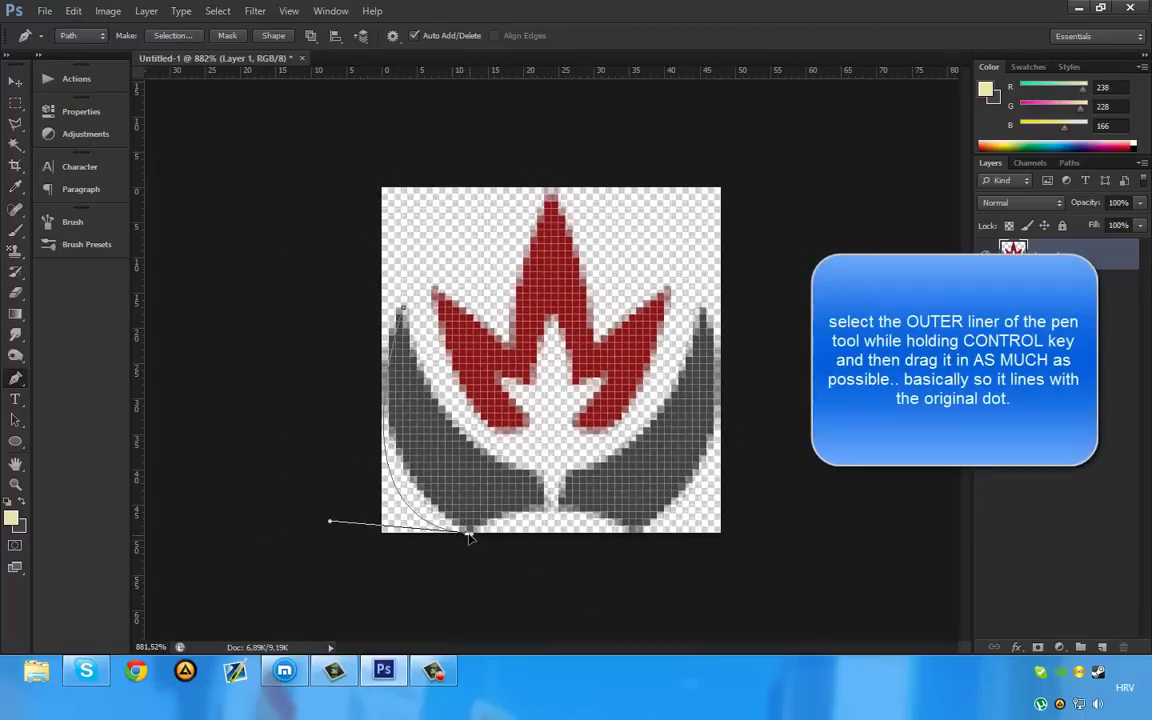
{"action": "left_click_drag", "start_coordinate": [329, 543], "coordinate": [338, 485]}
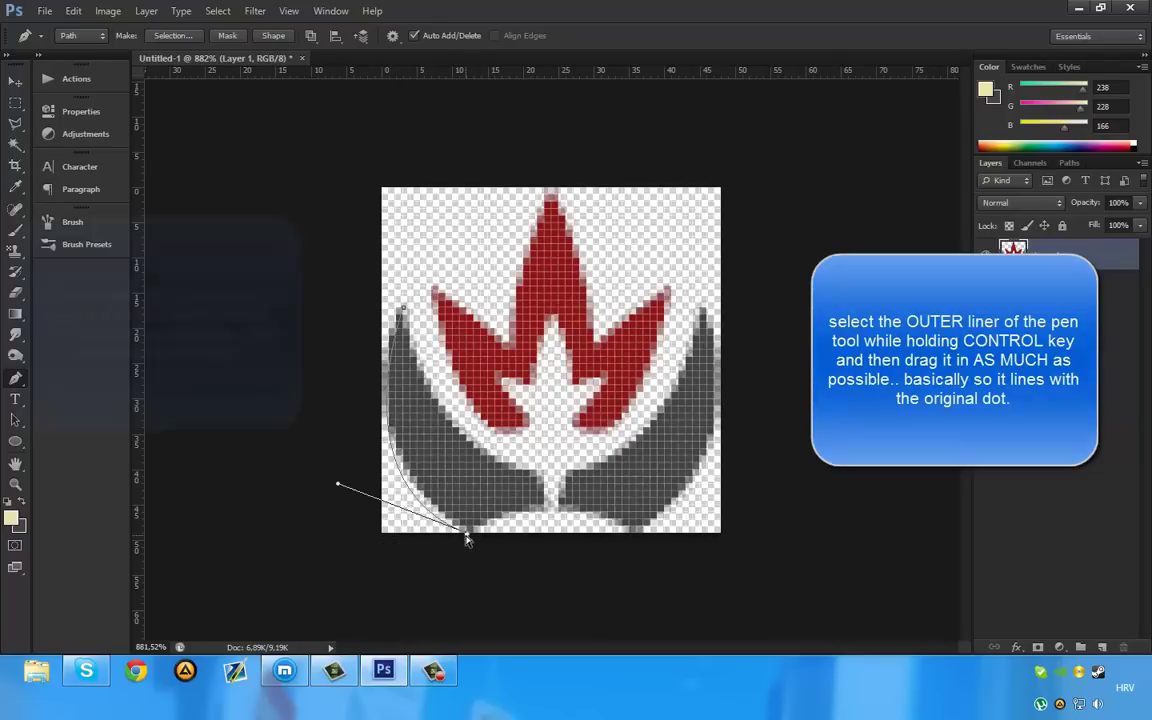
{"action": "scroll", "coordinate": [327, 449], "scroll_direction": "up", "scroll_amount": 3}
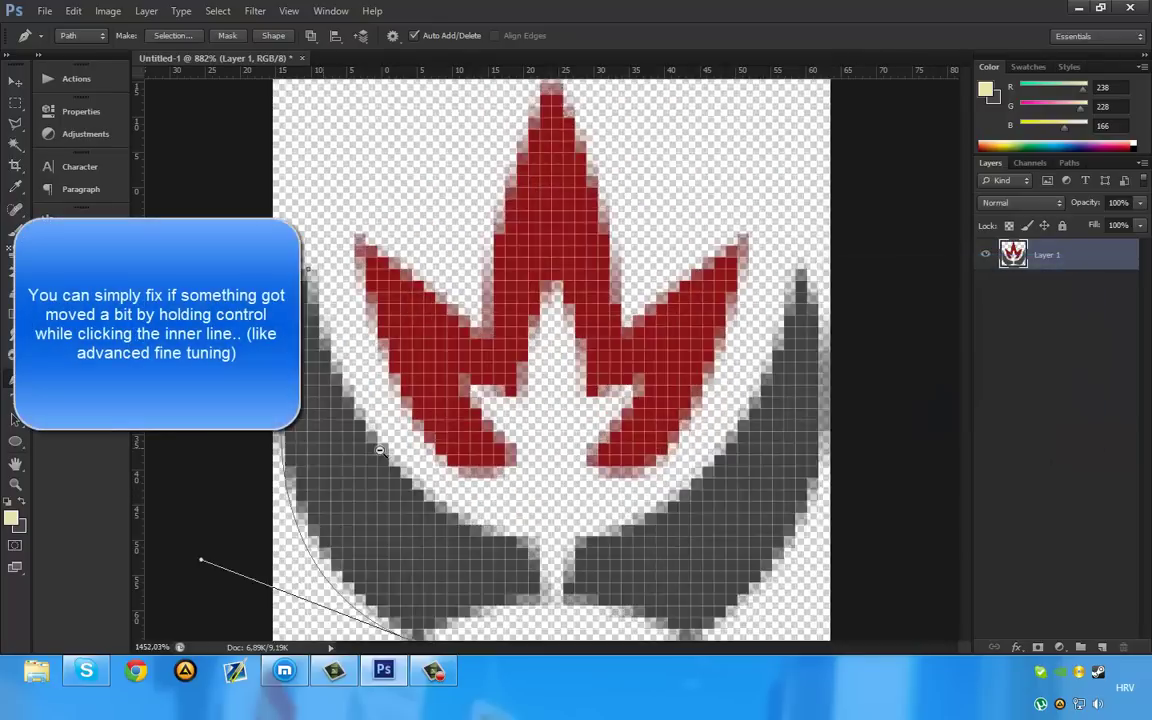
{"action": "scroll", "coordinate": [327, 449], "scroll_direction": "up", "scroll_amount": 3}
{"action": "scroll", "coordinate": [320, 470], "scroll_direction": "down", "scroll_amount": 4}
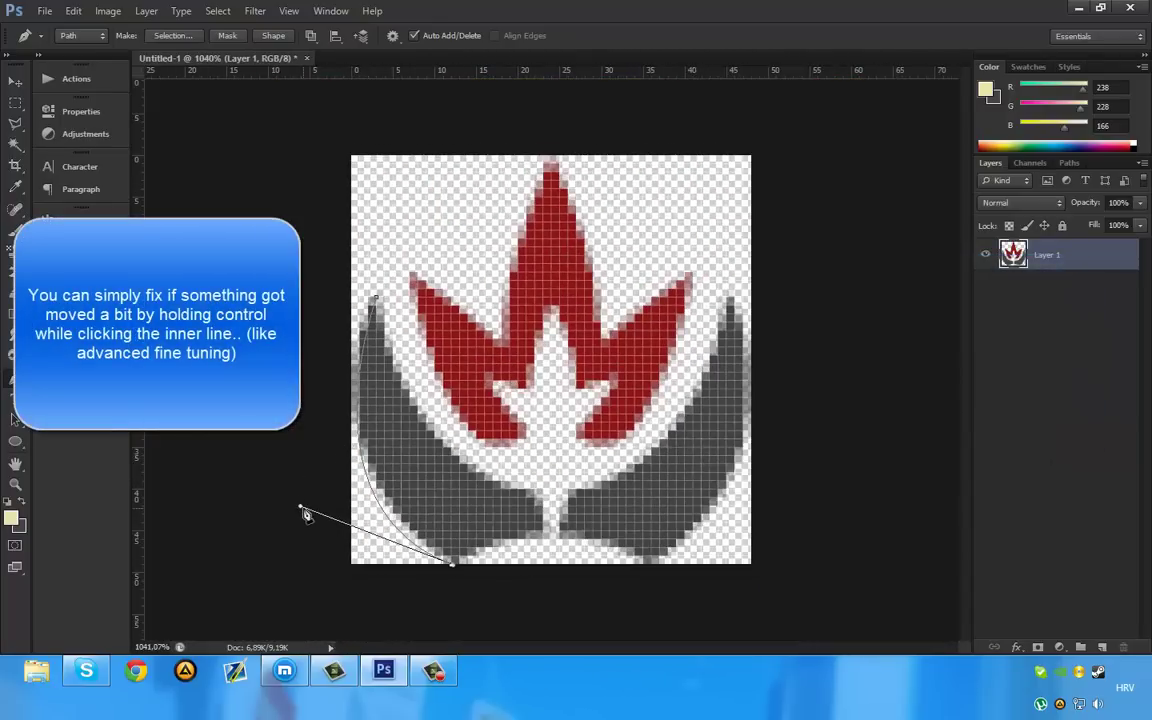
{"action": "mouse_move", "coordinate": [303, 510]}
{"action": "left_mouse_down"}
{"action": "mouse_move", "coordinate": [303, 484]}
{"action": "mouse_move", "coordinate": [301, 512]}
{"action": "left_mouse_up"}
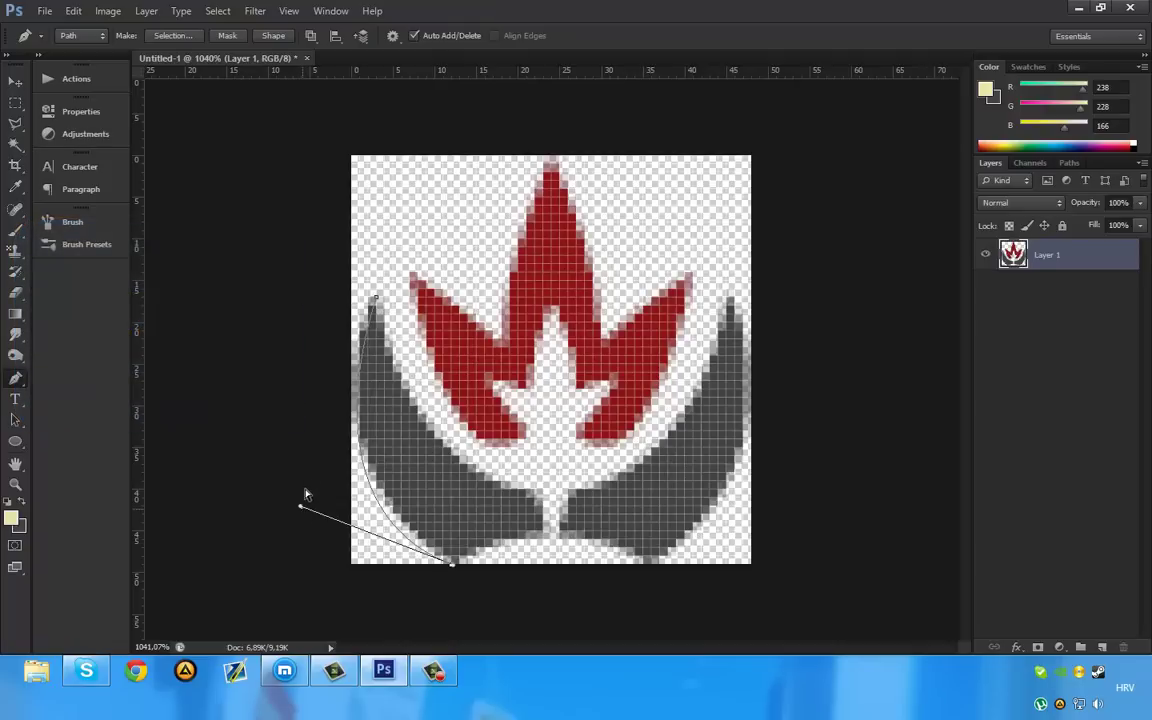
{"action": "left_click", "coordinate": [305, 517], "text": "ctrl"}
Reselect the bottom anchor and drag its handle to bow the curve further left
{"action": "left_click_drag", "start_coordinate": [450, 570], "coordinate": [455, 560]}
{"action": "left_click", "coordinate": [451, 563]}
{"action": "left_click_drag", "start_coordinate": [300, 508], "coordinate": [288, 462]}
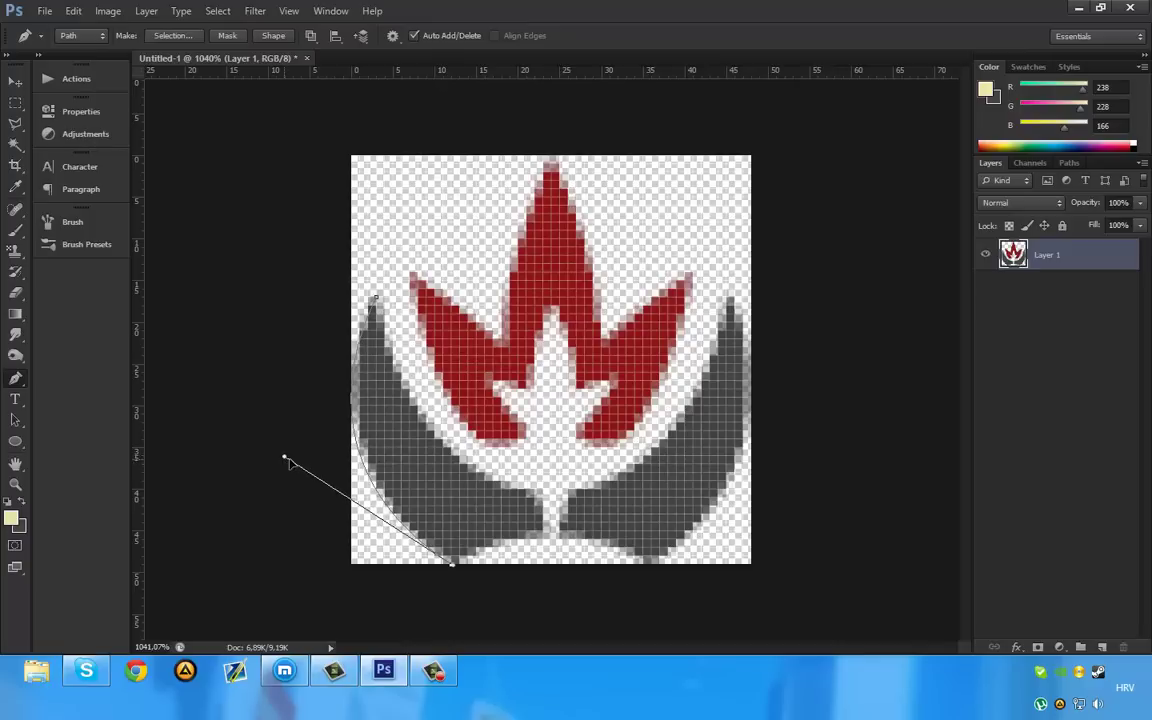
{"action": "left_click_drag", "start_coordinate": [289, 463], "coordinate": [290, 460]}
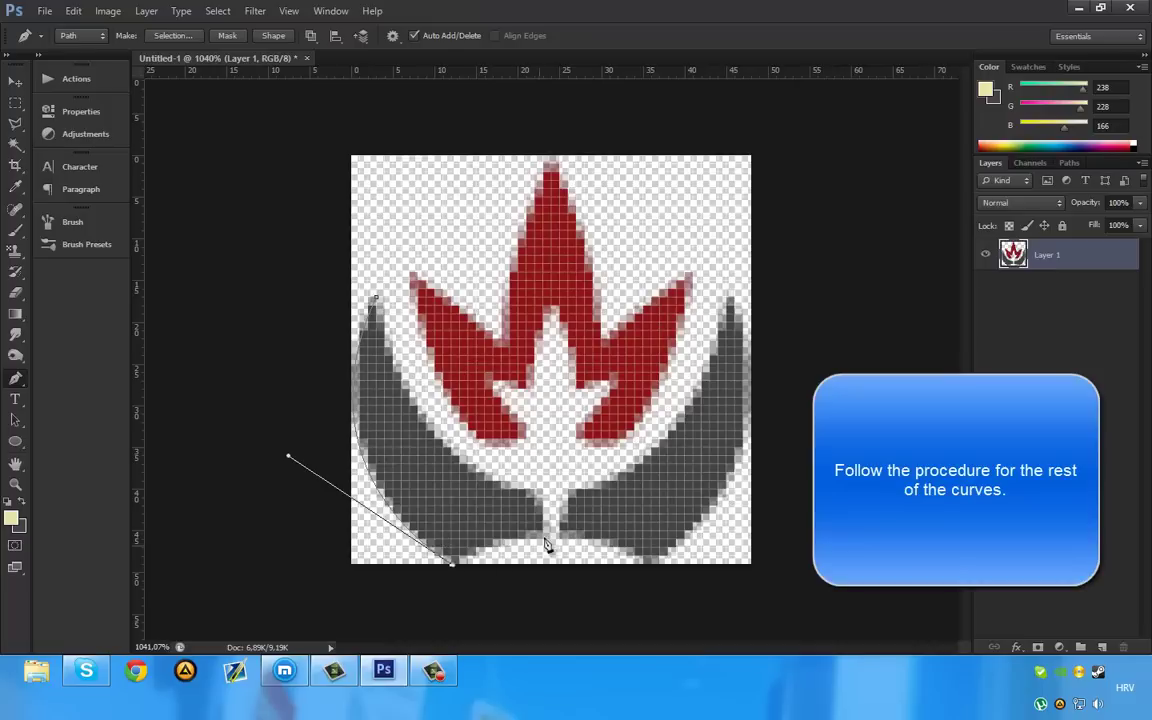
Add anchors along the swoosh's bottom edge toward its inner point, undoing a misplaced one
{"action": "left_click_drag", "start_coordinate": [545, 530], "coordinate": [617, 519]}
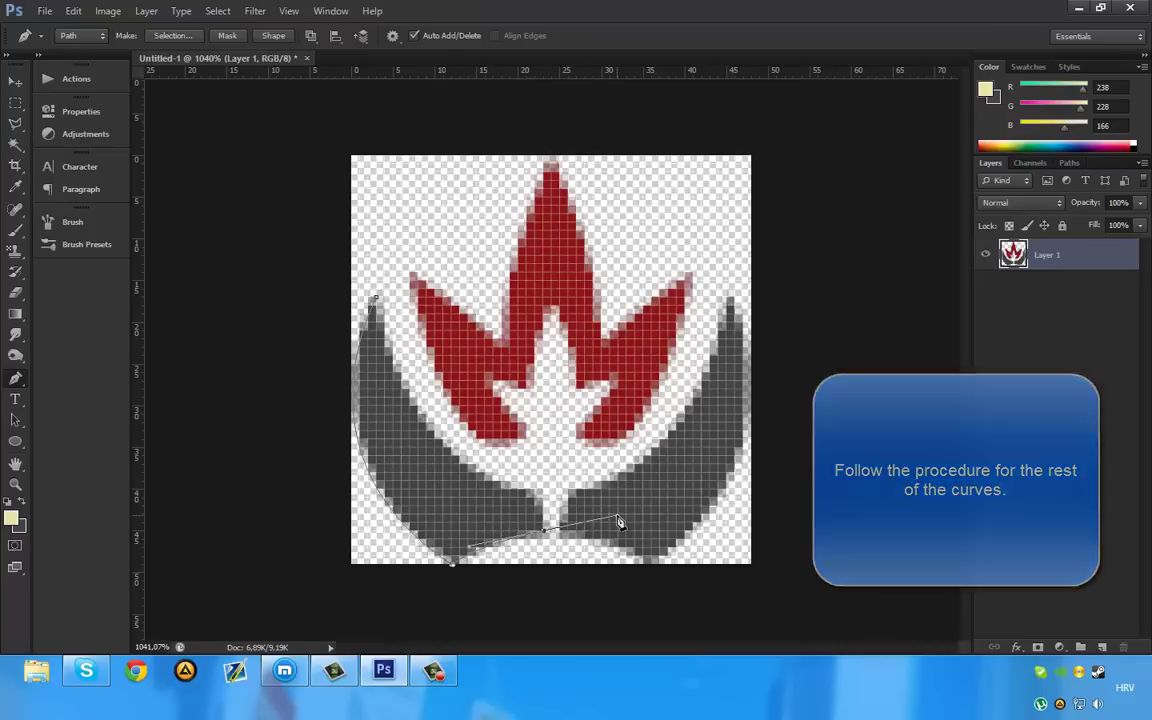
{"action": "left_click", "coordinate": [545, 531], "text": "alt"}
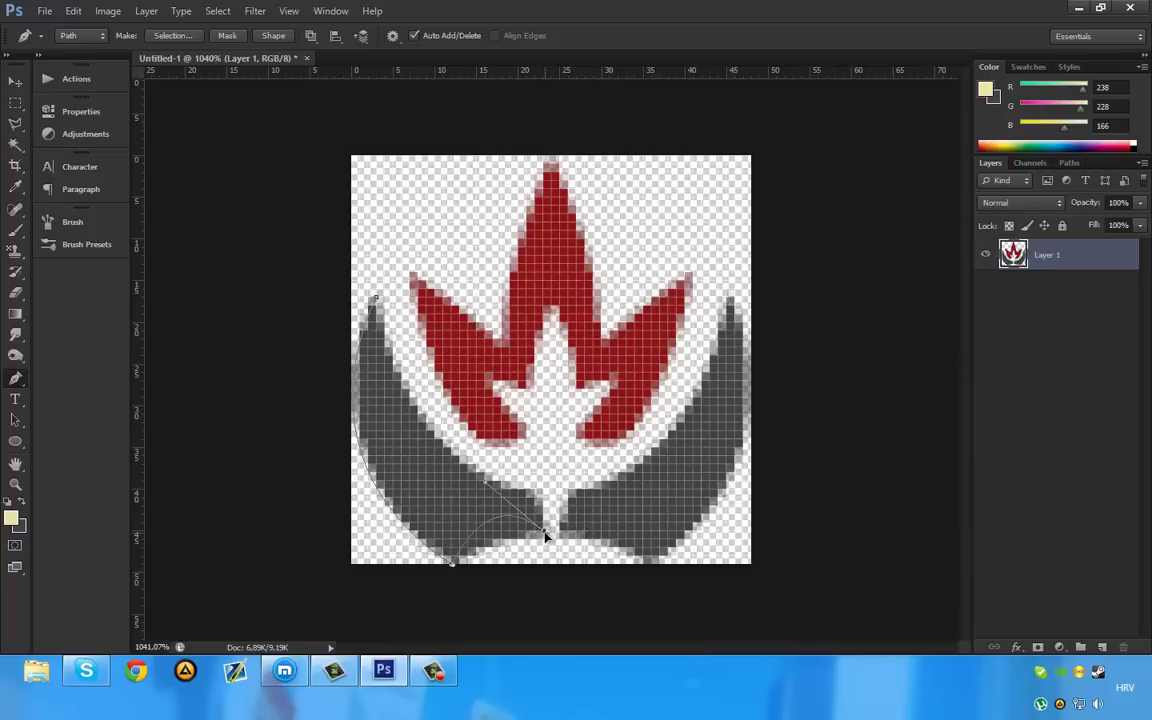
{"action": "left_click_drag", "start_coordinate": [545, 535], "coordinate": [548, 538]}
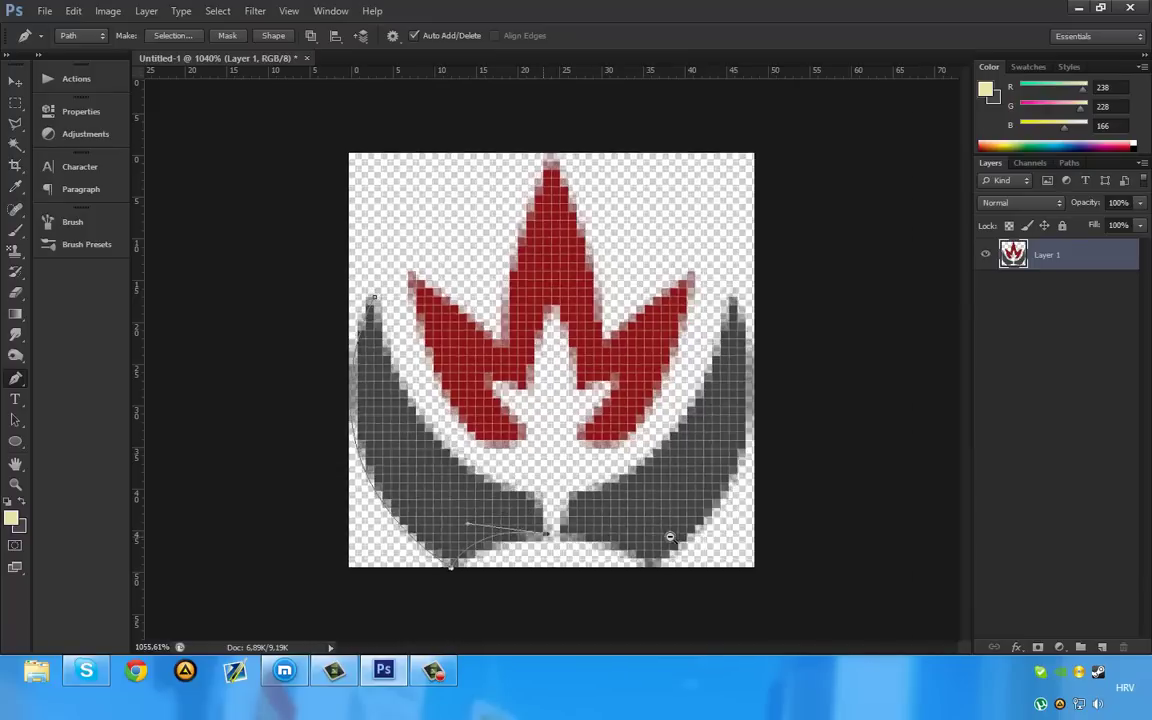
{"action": "scroll", "coordinate": [546, 543], "scroll_direction": "up", "scroll_amount": 3}
{"action": "scroll", "coordinate": [548, 550], "scroll_direction": "up", "scroll_amount": 1}
{"action": "left_click_drag", "start_coordinate": [593, 490], "coordinate": [746, 410]}
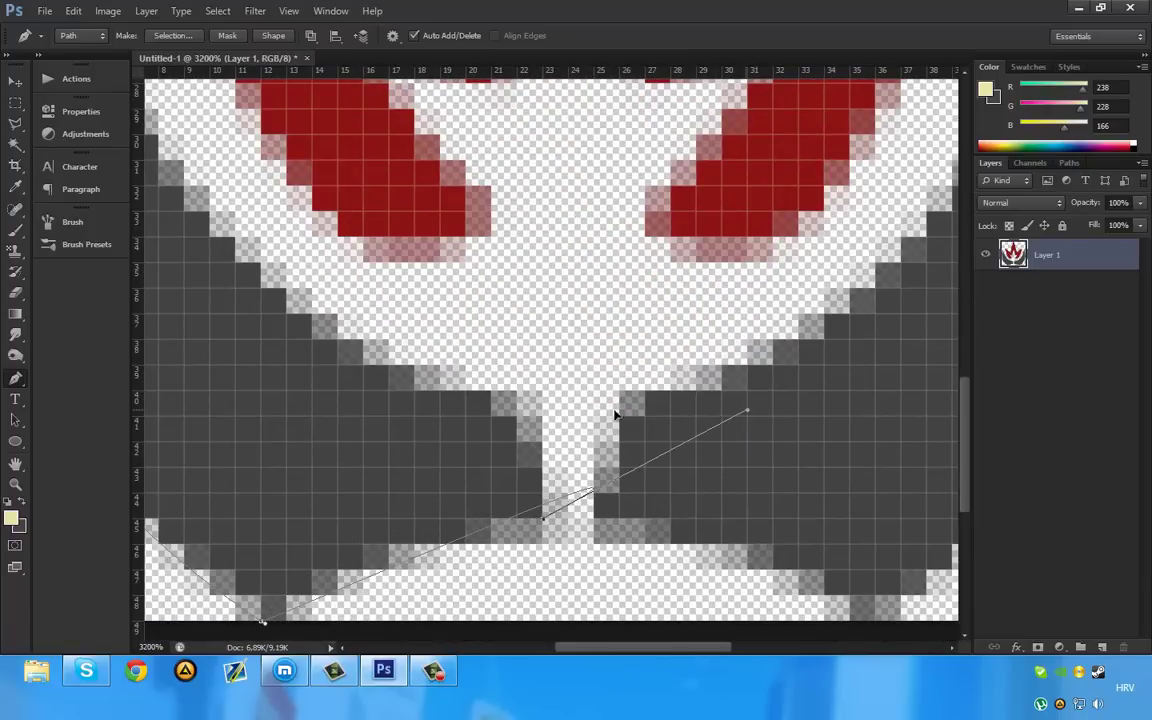
{"action": "key", "text": "ctrl+z"}
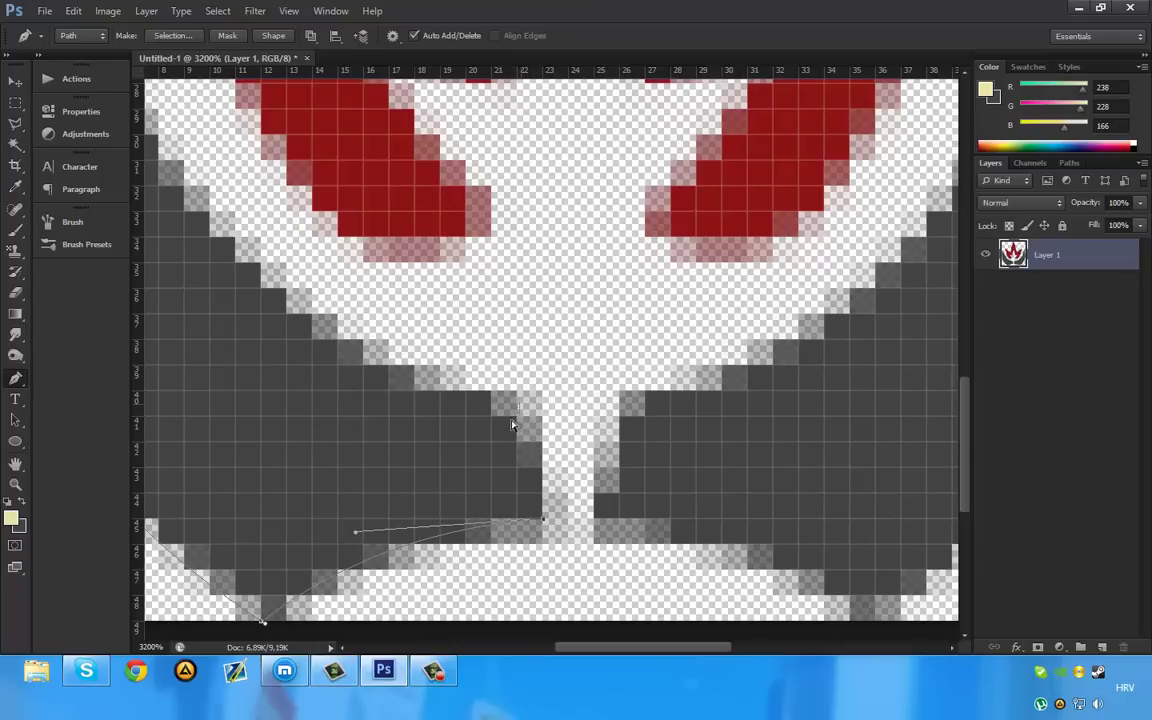
Add an anchor at the inner top corner and fit the curve along the inner edge
{"action": "left_click", "coordinate": [513, 425], "text": "ctrl"}
{"action": "mouse_move", "coordinate": [519, 401]}
{"action": "left_mouse_down"}
{"action": "mouse_move", "coordinate": [527, 265]}
{"action": "mouse_move", "coordinate": [529, 306]}
{"action": "left_mouse_up"}
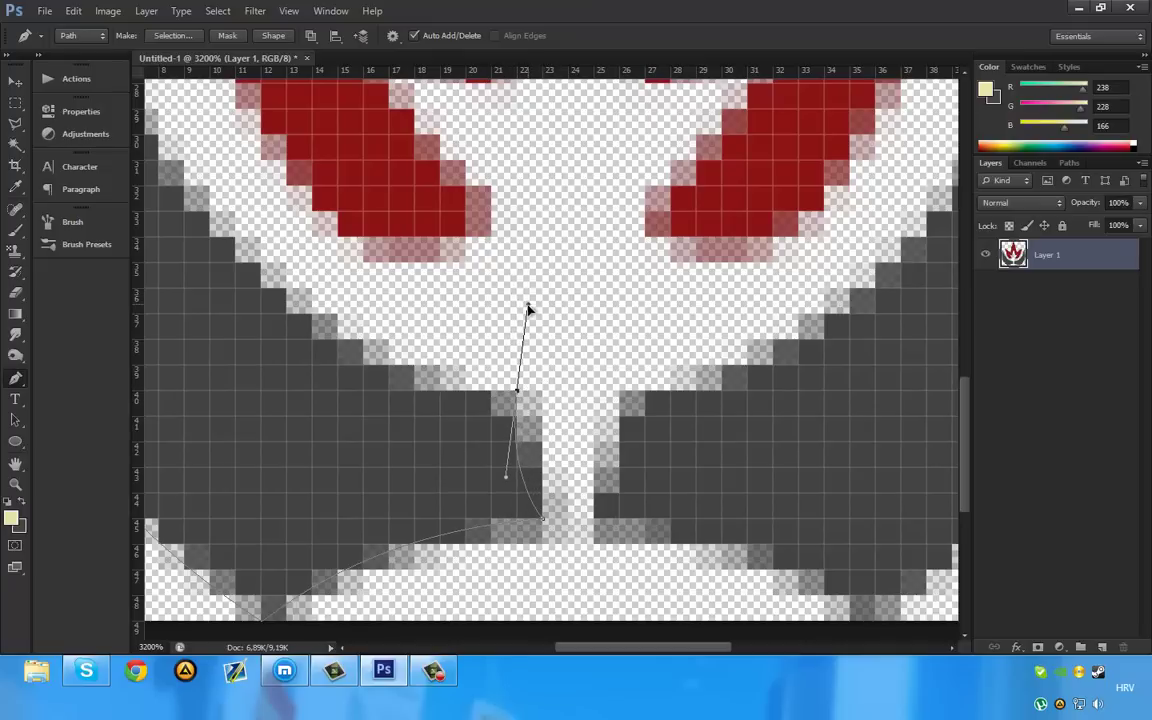
{"action": "left_click_drag", "start_coordinate": [529, 309], "coordinate": [517, 395]}
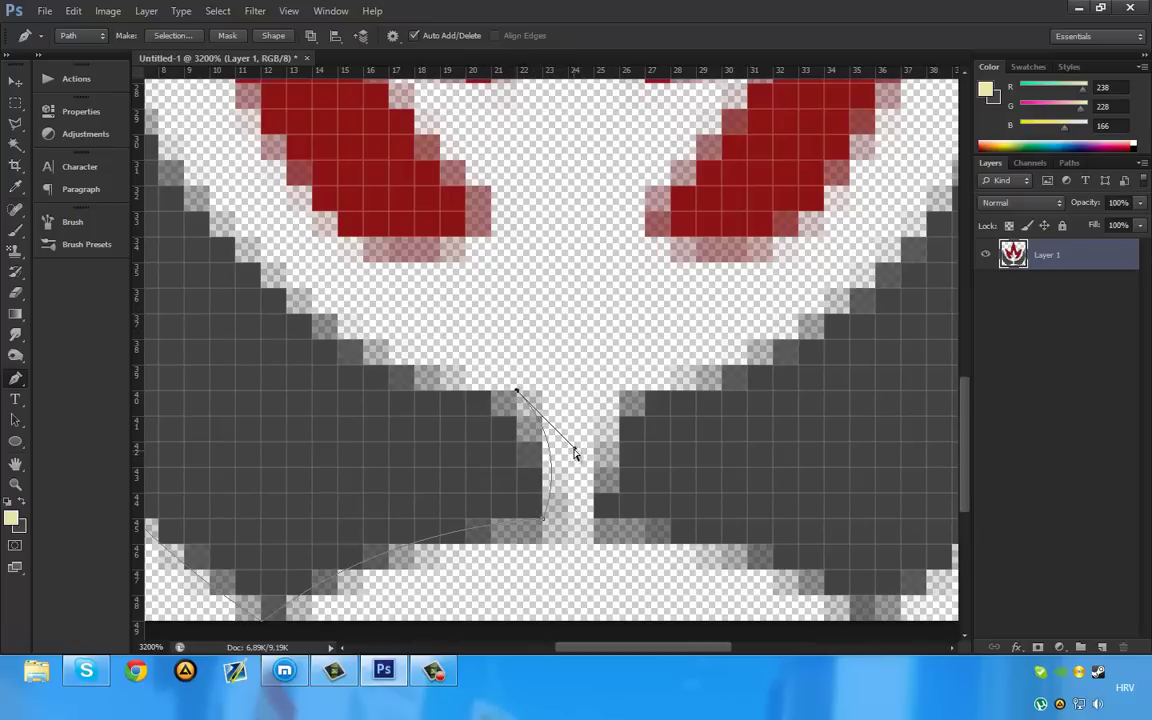
{"action": "left_click_drag", "start_coordinate": [552, 470], "coordinate": [502, 443]}
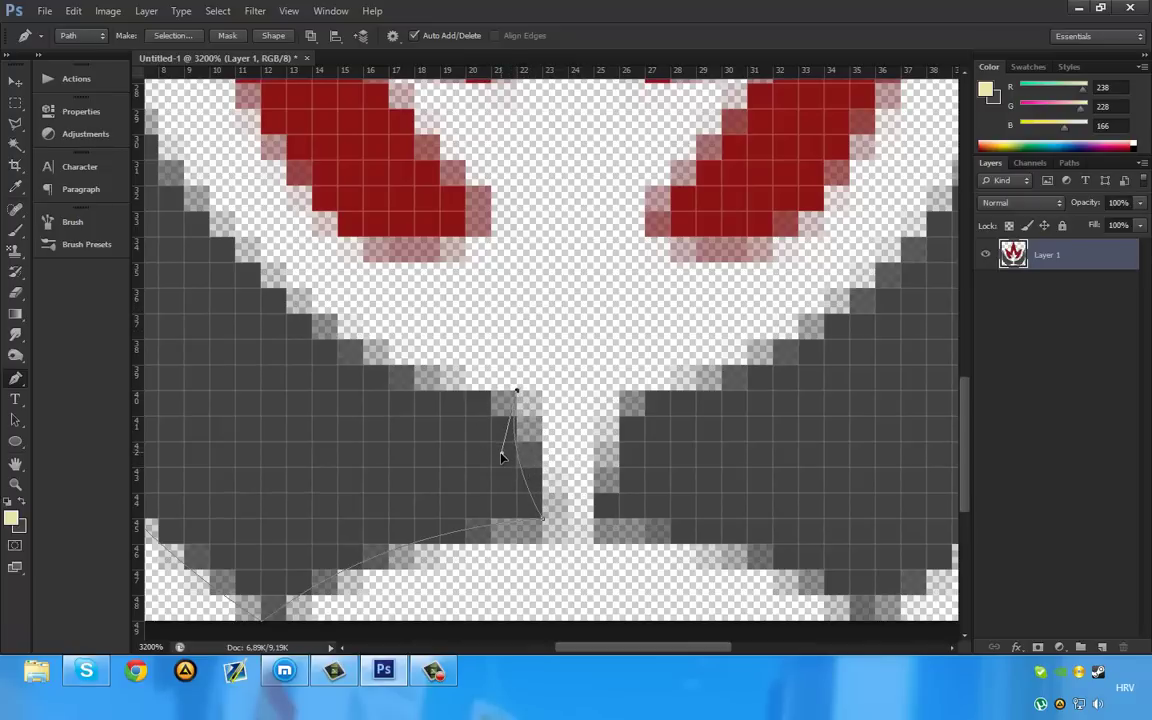
Close the path back at the swoosh's starting top tip
{"action": "scroll", "coordinate": [432, 412], "scroll_direction": "up", "scroll_amount": 3}
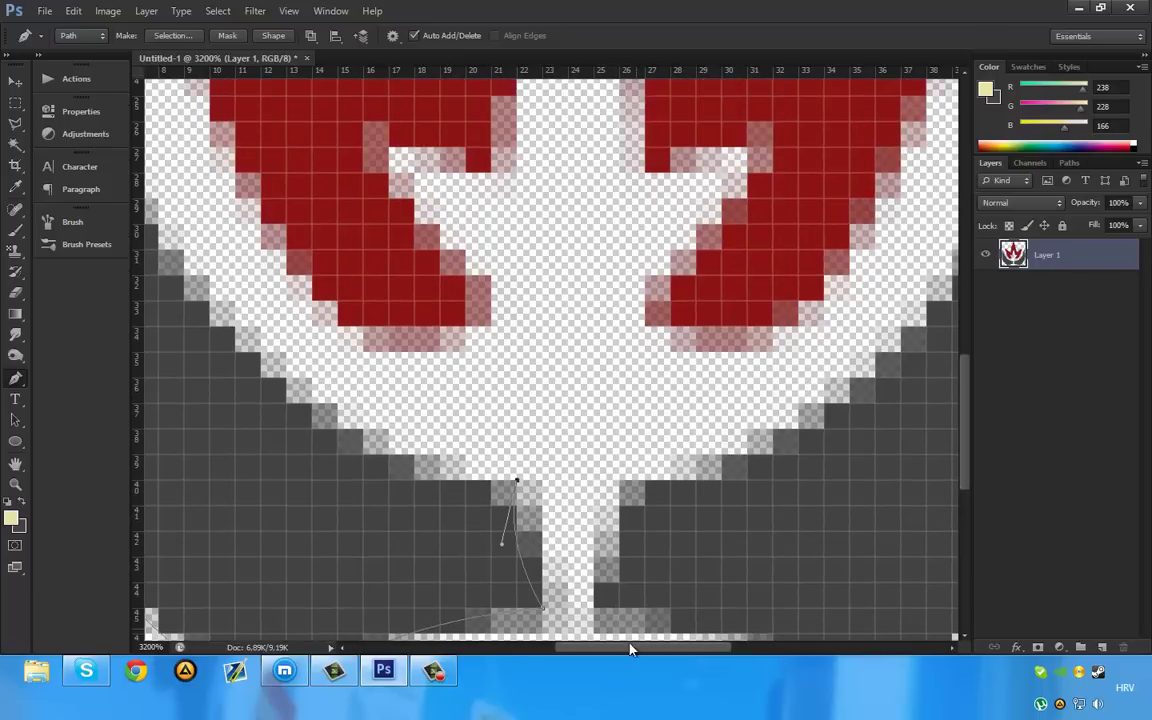
{"action": "scroll", "coordinate": [479, 571], "scroll_direction": "left", "scroll_amount": 10}
{"action": "scroll", "coordinate": [489, 442], "scroll_direction": "up", "scroll_amount": 7}
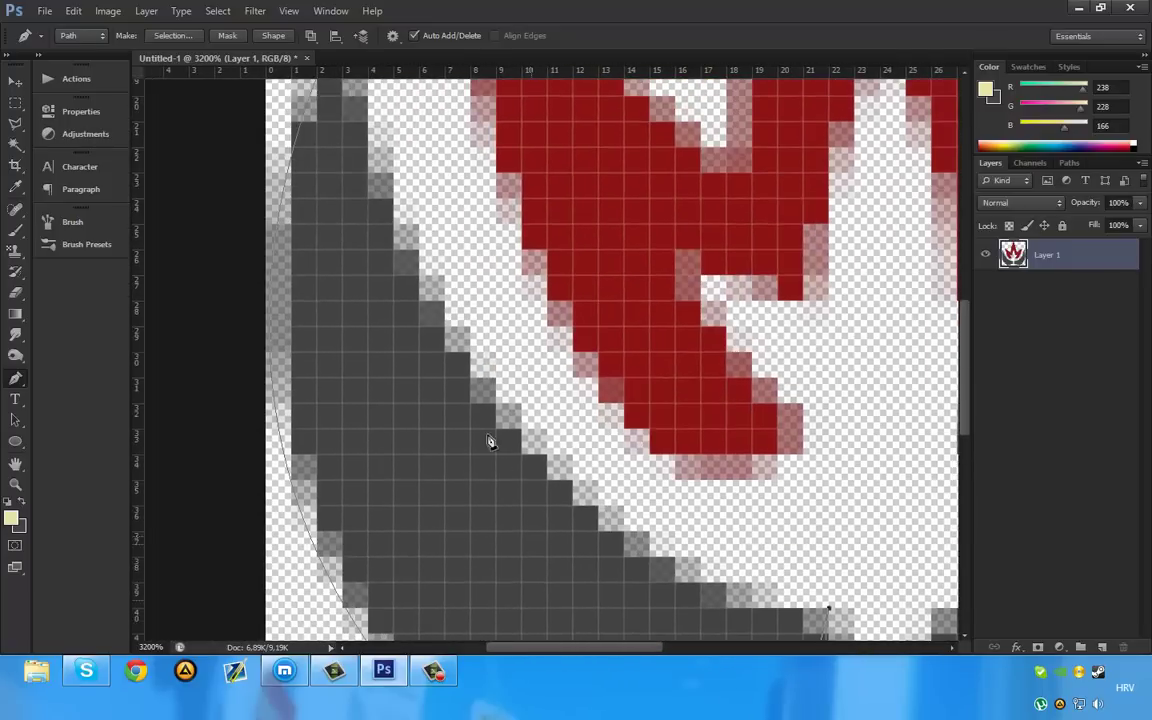
{"action": "scroll", "coordinate": [325, 153], "scroll_direction": "up", "scroll_amount": 1}
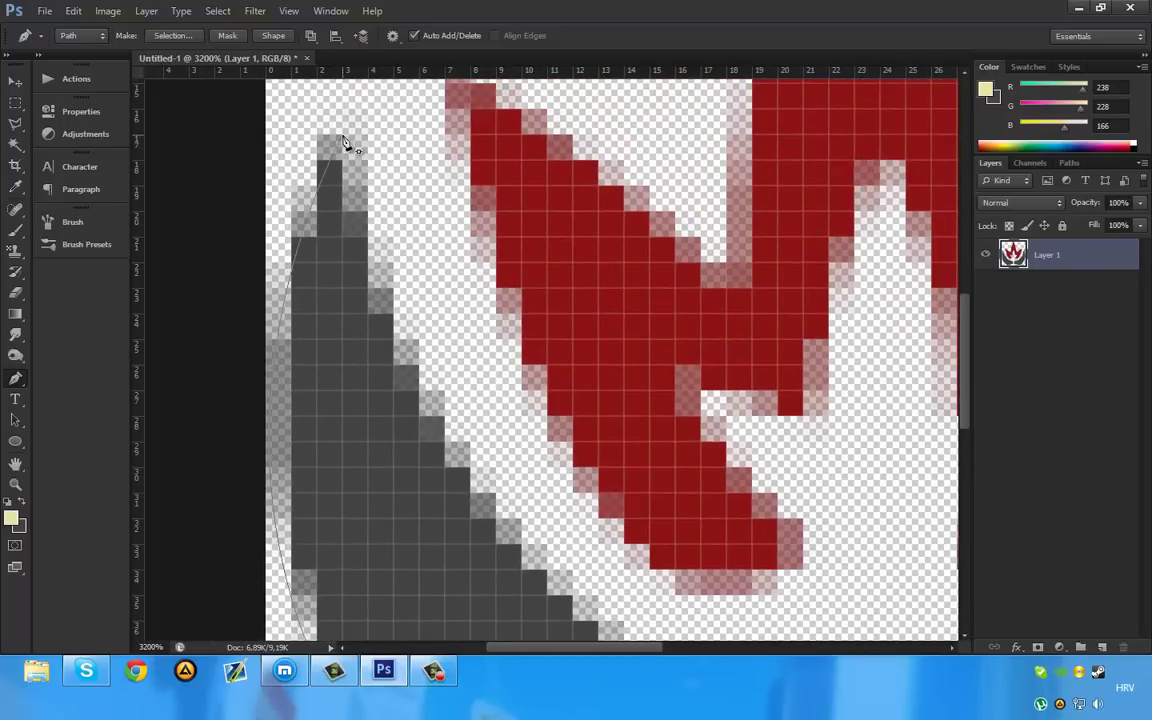
{"action": "left_click", "coordinate": [342, 139]}
{"action": "scroll", "coordinate": [391, 119], "scroll_direction": "up", "scroll_amount": 1}
{"action": "scroll", "coordinate": [391, 117], "scroll_direction": "up", "scroll_amount": 3}
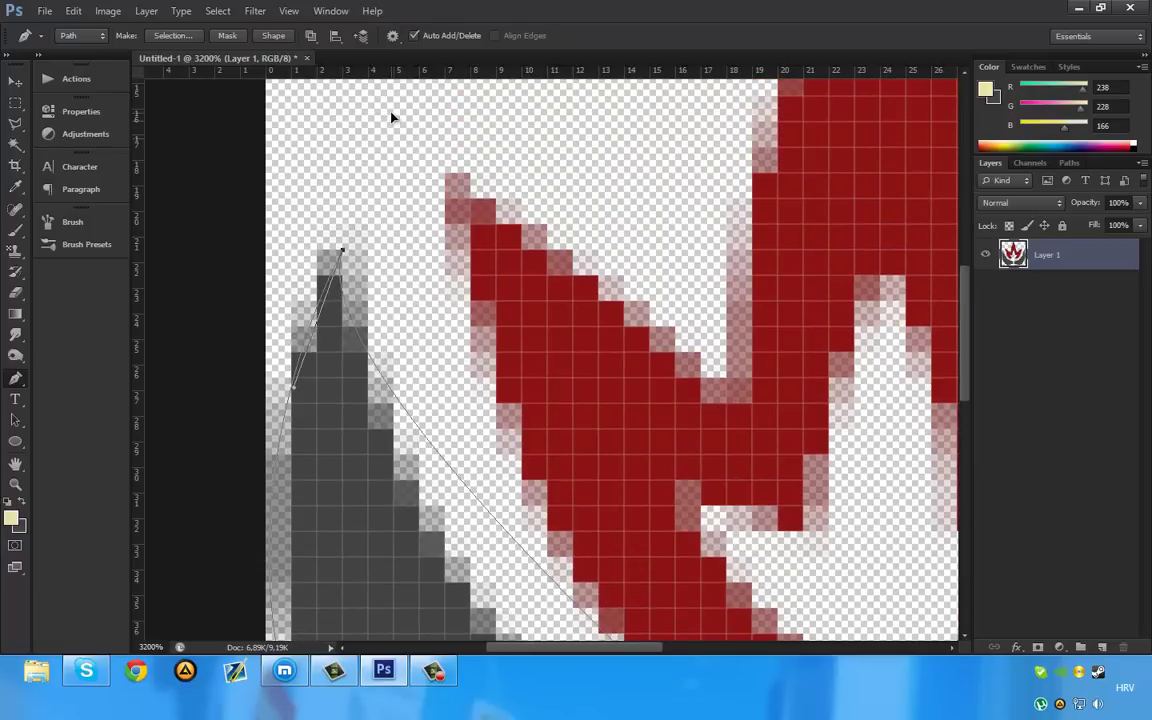
{"action": "scroll", "coordinate": [388, 150], "scroll_direction": "up", "scroll_amount": 3}
{"action": "scroll", "coordinate": [375, 210], "scroll_direction": "up", "scroll_amount": 2}
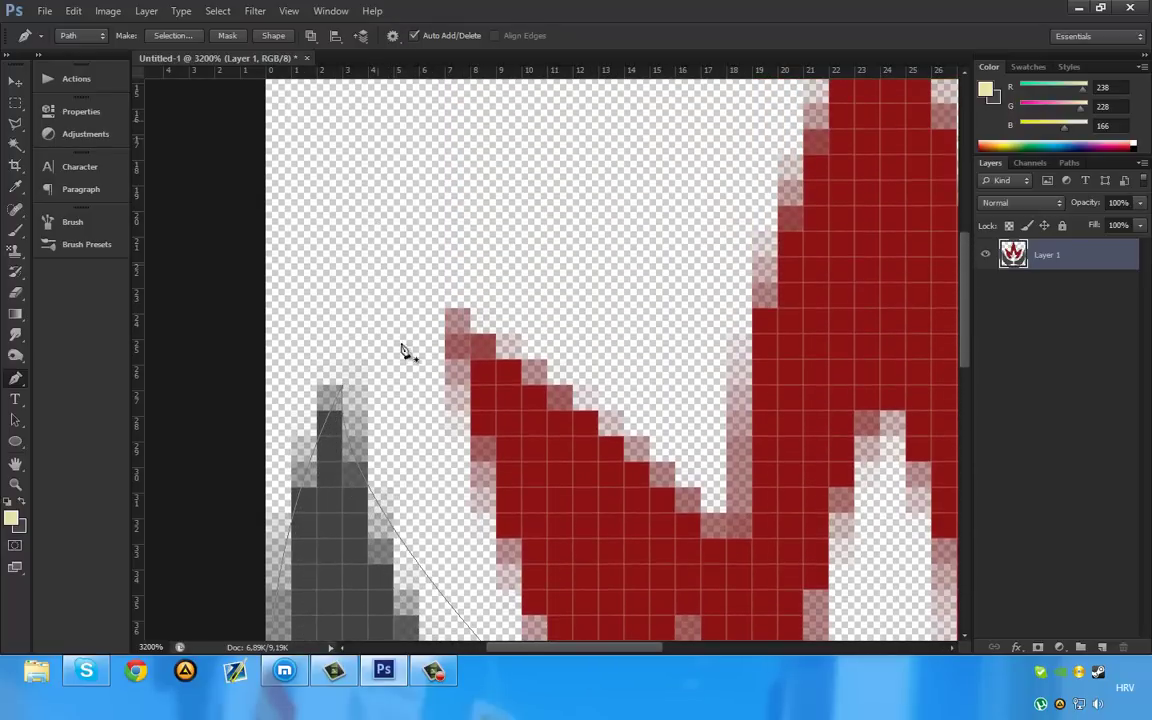
{"action": "scroll", "coordinate": [458, 470], "scroll_direction": "down", "scroll_amount": 2}
{"action": "scroll", "coordinate": [474, 482], "scroll_direction": "down", "scroll_amount": 5}
{"action": "scroll", "coordinate": [485, 487], "scroll_direction": "down", "scroll_amount": 3}
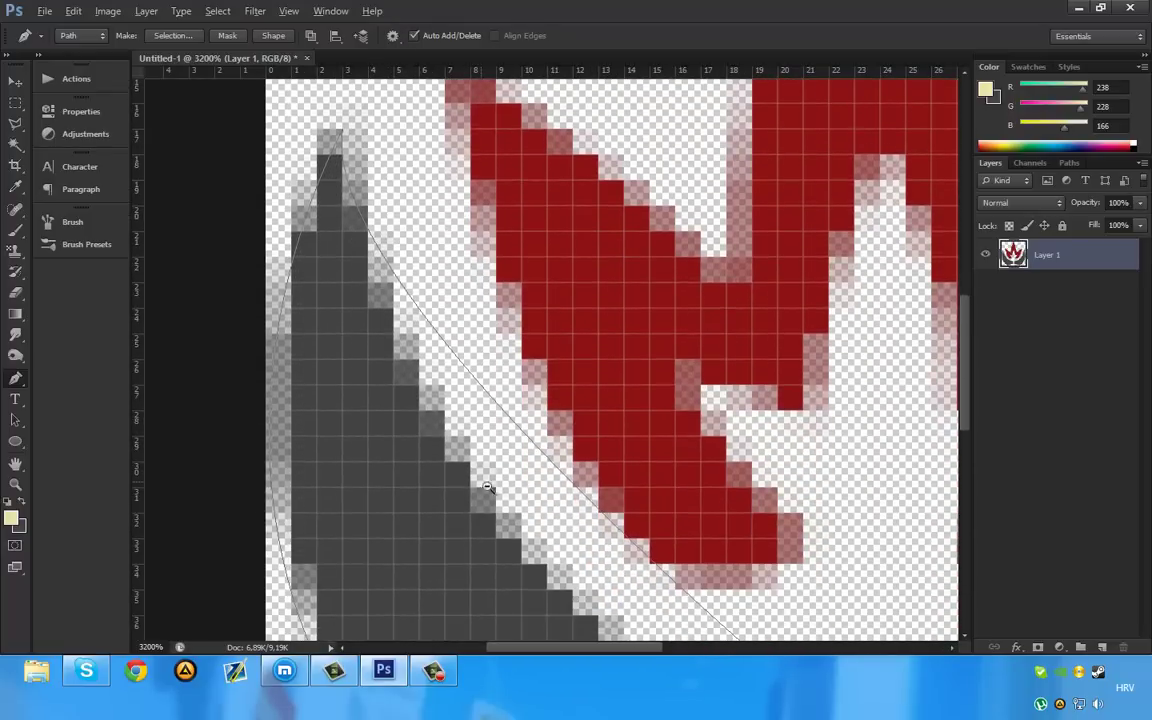
{"action": "scroll", "coordinate": [490, 540], "scroll_direction": "down", "scroll_amount": 1}
{"action": "scroll", "coordinate": [470, 552], "scroll_direction": "down", "scroll_amount": 3}
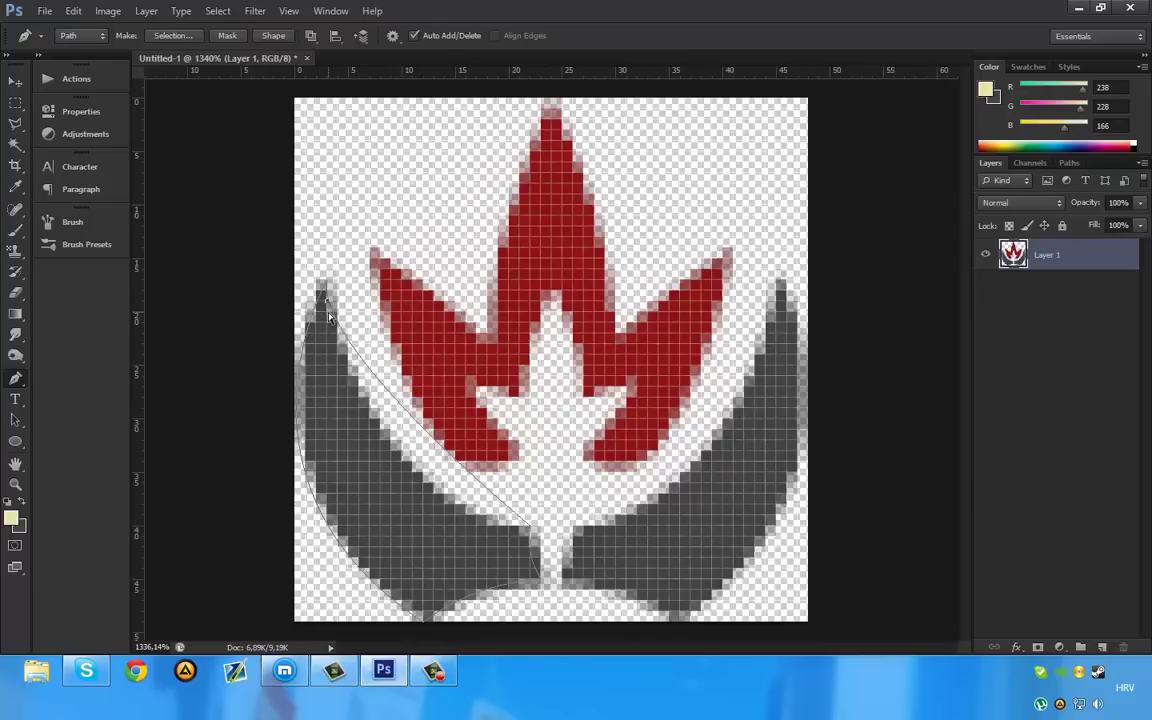
Replace the straight closing segment with a curve along the inner edge, then deselect the path
{"action": "key", "text": "ctrl+z"}
{"action": "mouse_move", "coordinate": [325, 288]}
{"action": "left_mouse_down"}
{"action": "mouse_move", "coordinate": [318, 57]}
{"action": "mouse_move", "coordinate": [251, 37]}
{"action": "mouse_move", "coordinate": [255, 15]}
{"action": "mouse_move", "coordinate": [271, 27]}
{"action": "left_mouse_up"}
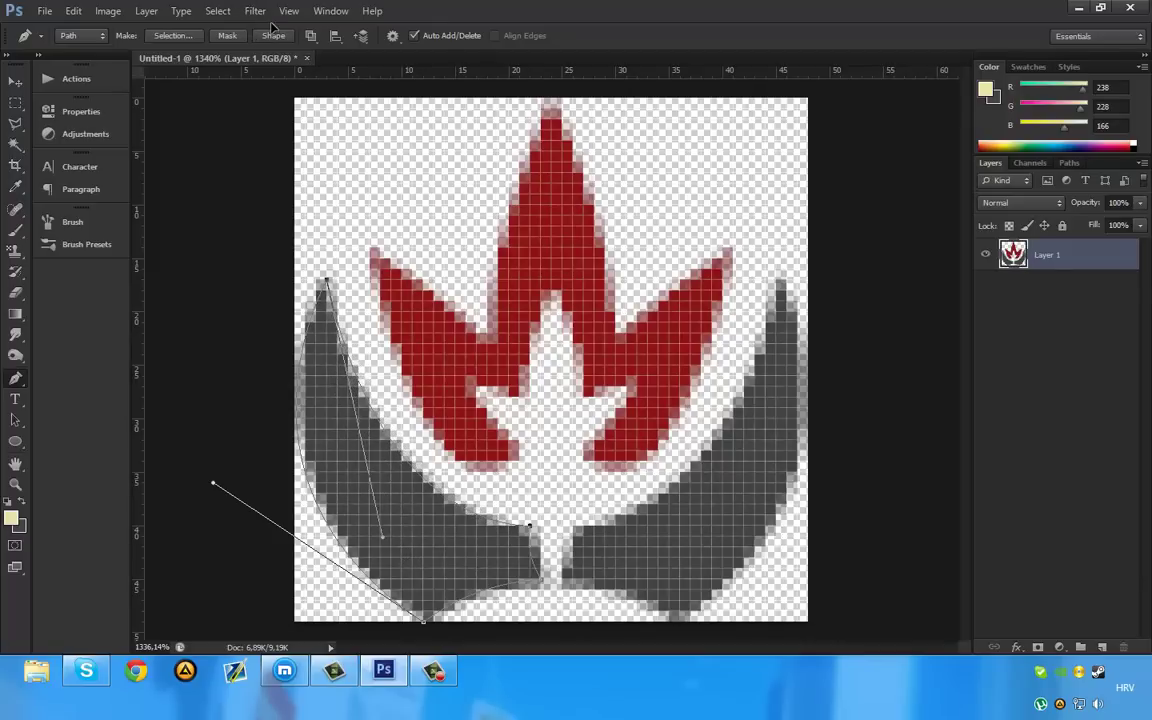
{"action": "key", "text": "Return"}
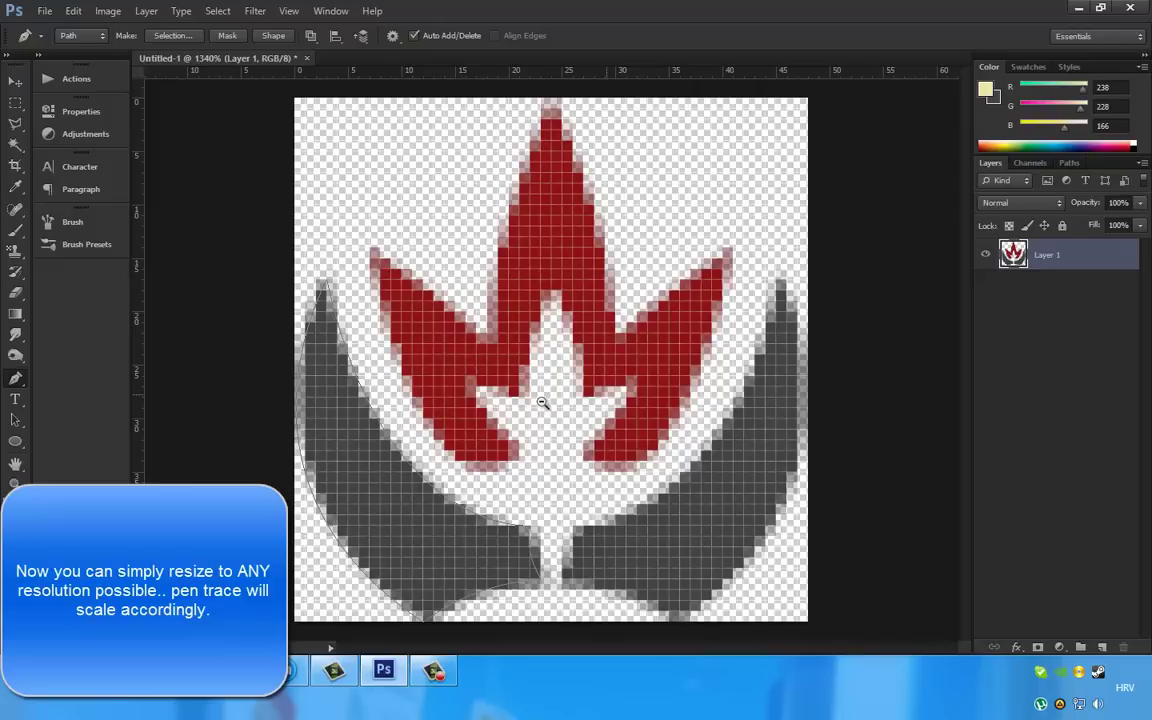
Upscale the image to 3000 px width with constrained proportions via Image Size
{"action": "left_click_drag", "start_coordinate": [541, 402], "coordinate": [478, 380]}
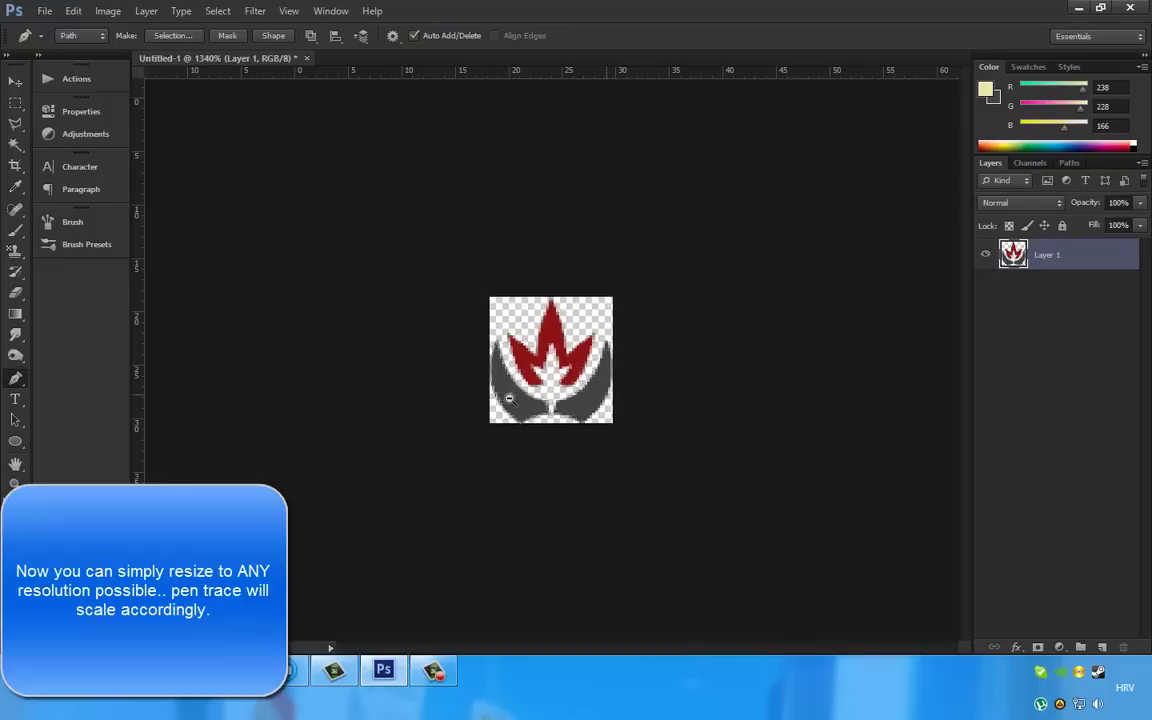
{"action": "left_click", "coordinate": [107, 10]}
{"action": "left_click", "coordinate": [170, 121]}
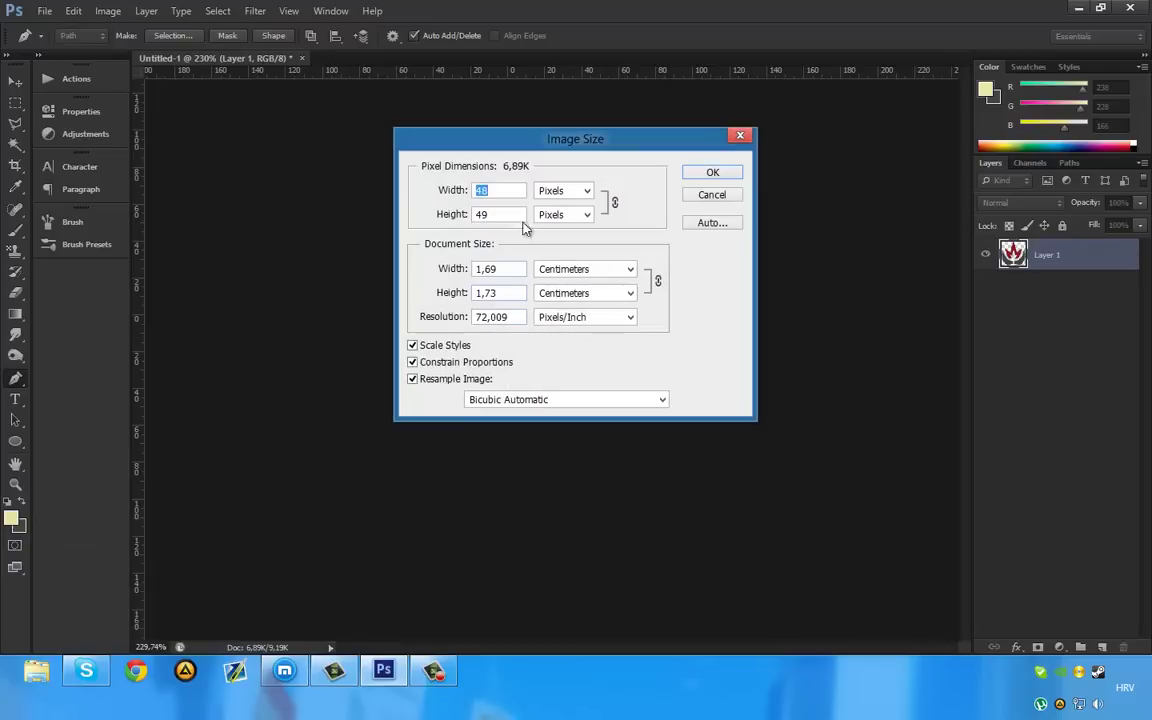
{"action": "type", "text": "2"}
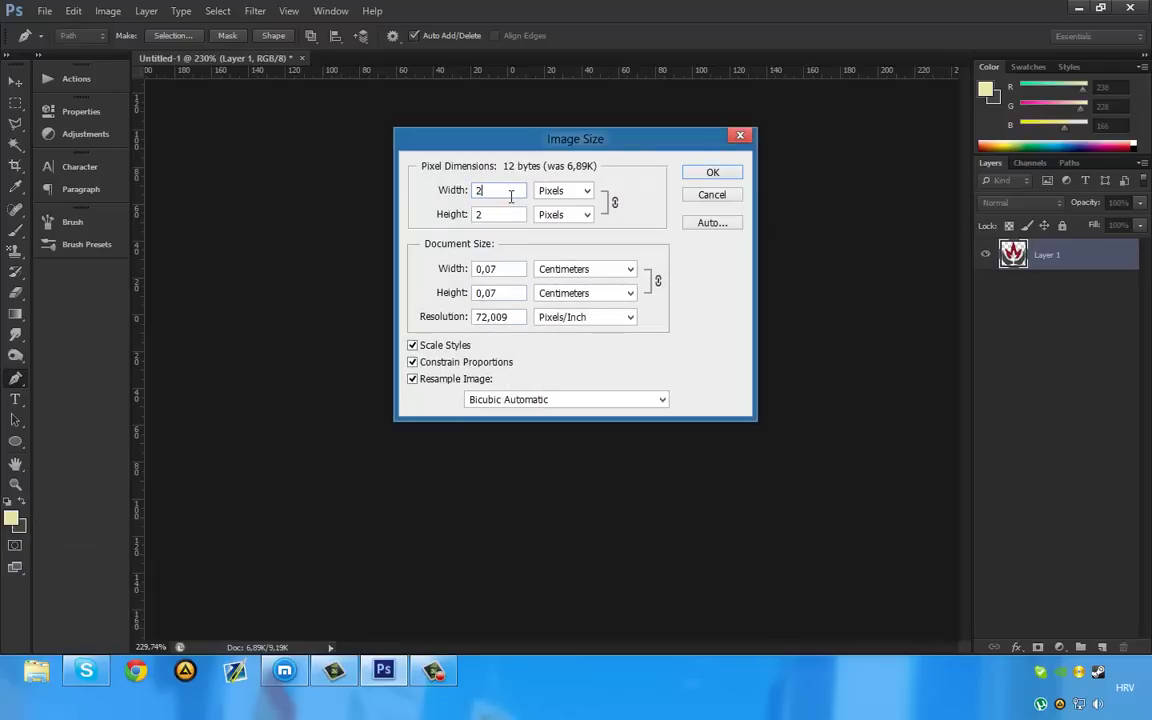
{"action": "key", "text": "BackSpace"}
{"action": "type", "text": "30"}
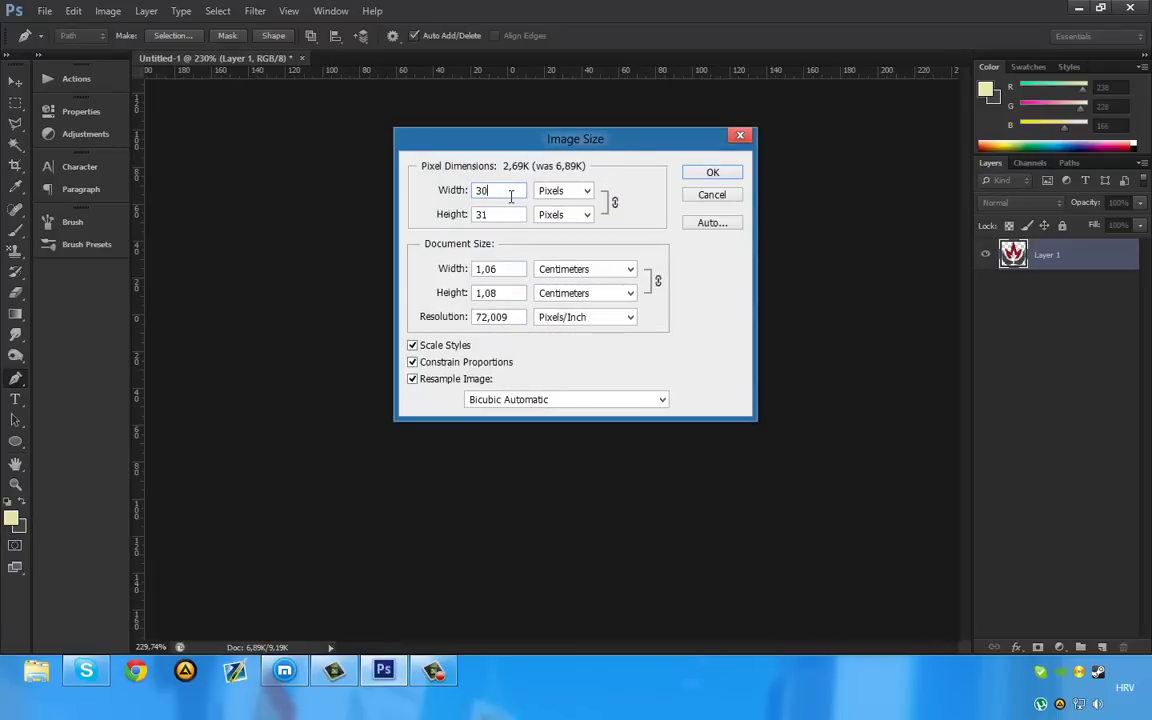
{"action": "type", "text": "00"}
{"action": "key", "text": "Return"}
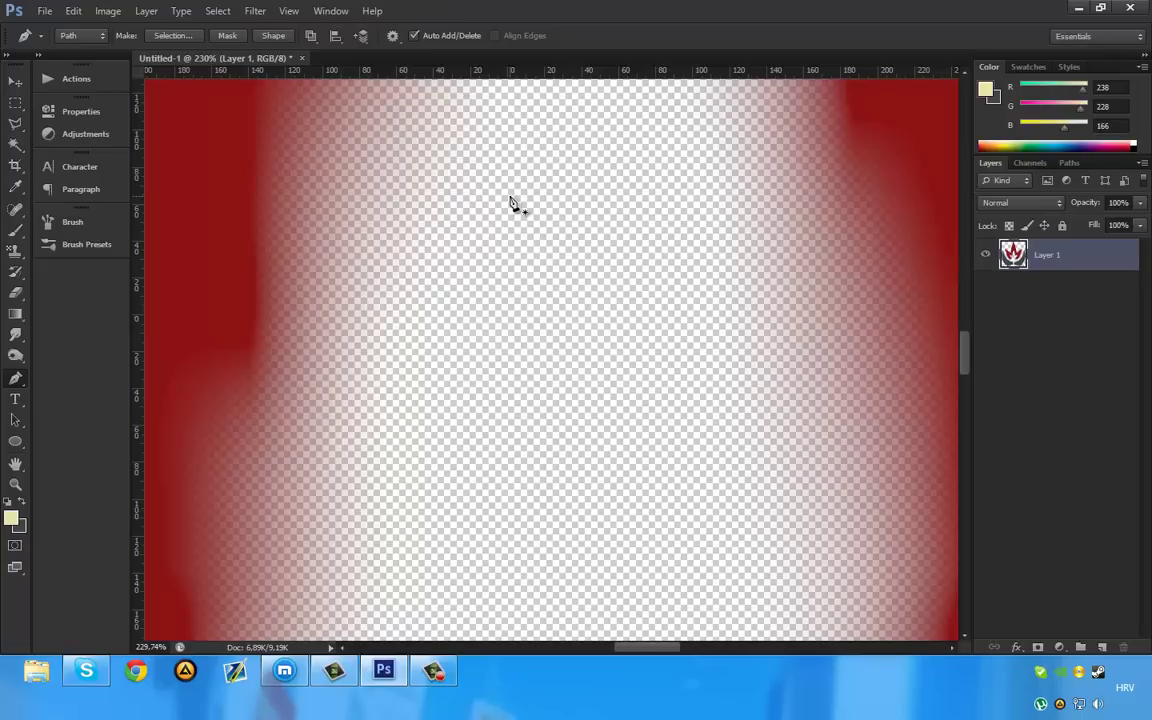
{"action": "scroll", "coordinate": [559, 413], "scroll_direction": "down", "scroll_amount": 5}
{"action": "scroll", "coordinate": [493, 395], "scroll_direction": "down", "scroll_amount": 2}
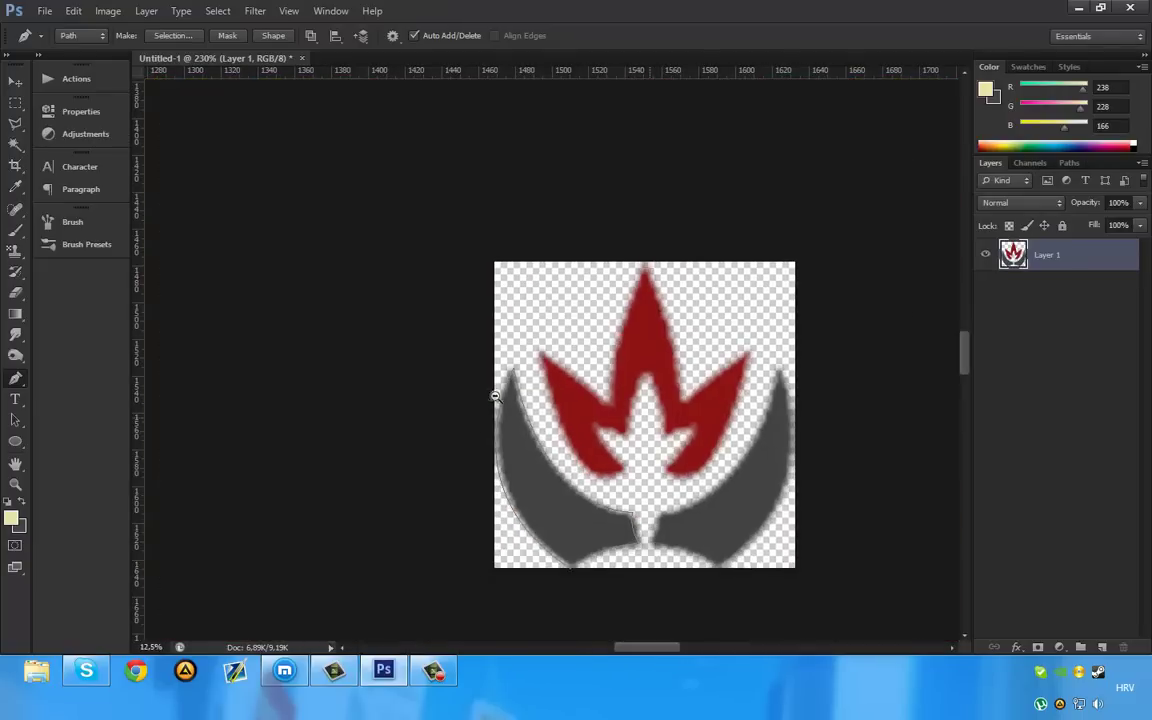
{"action": "scroll", "coordinate": [493, 395], "scroll_direction": "up", "scroll_amount": 3}
{"action": "scroll", "coordinate": [493, 398], "scroll_direction": "down", "scroll_amount": 1}
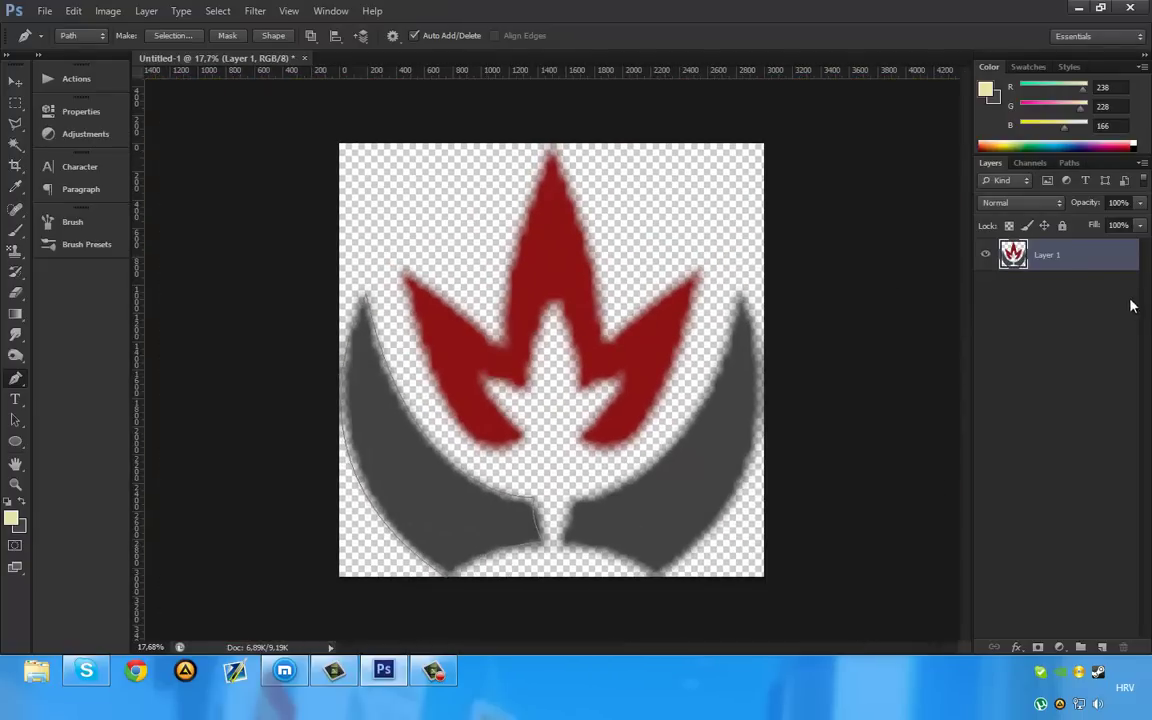
Set the Fill Path colour to the swoosh's dark grey, RGB 66/66/66
{"action": "right_click", "coordinate": [457, 148]}
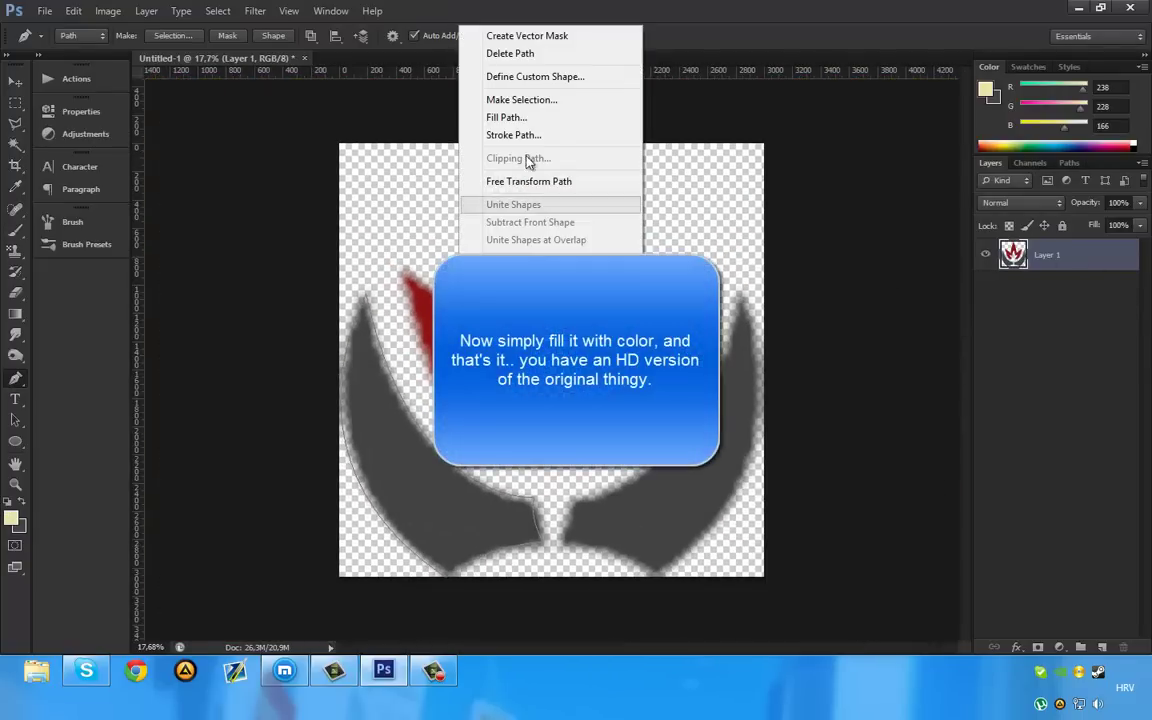
{"action": "left_click", "coordinate": [506, 117]}
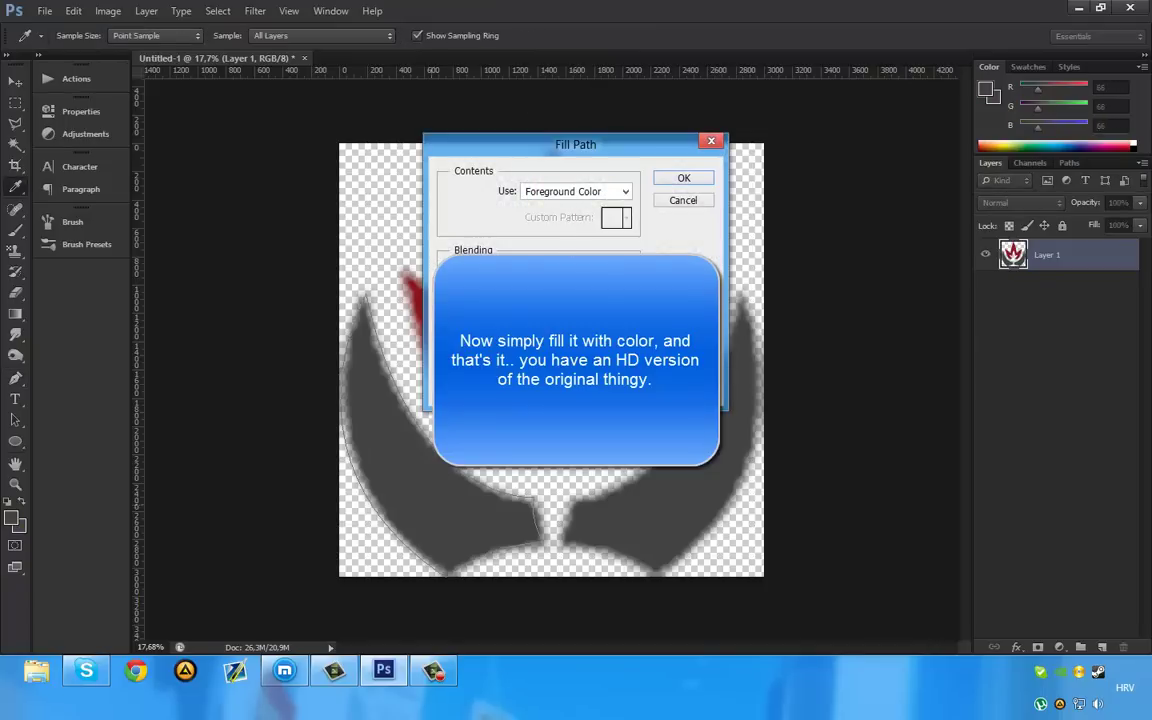
{"action": "left_click", "coordinate": [575, 191]}
{"action": "left_click", "coordinate": [545, 233]}
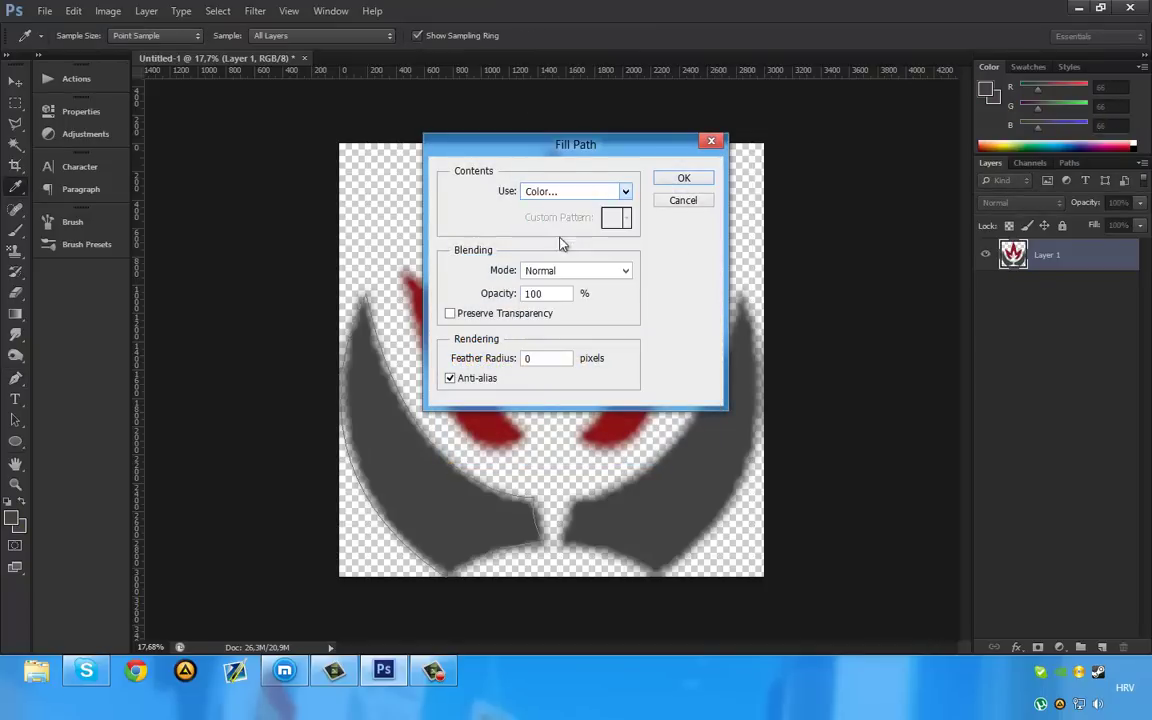
{"action": "left_click", "coordinate": [1105, 372]}
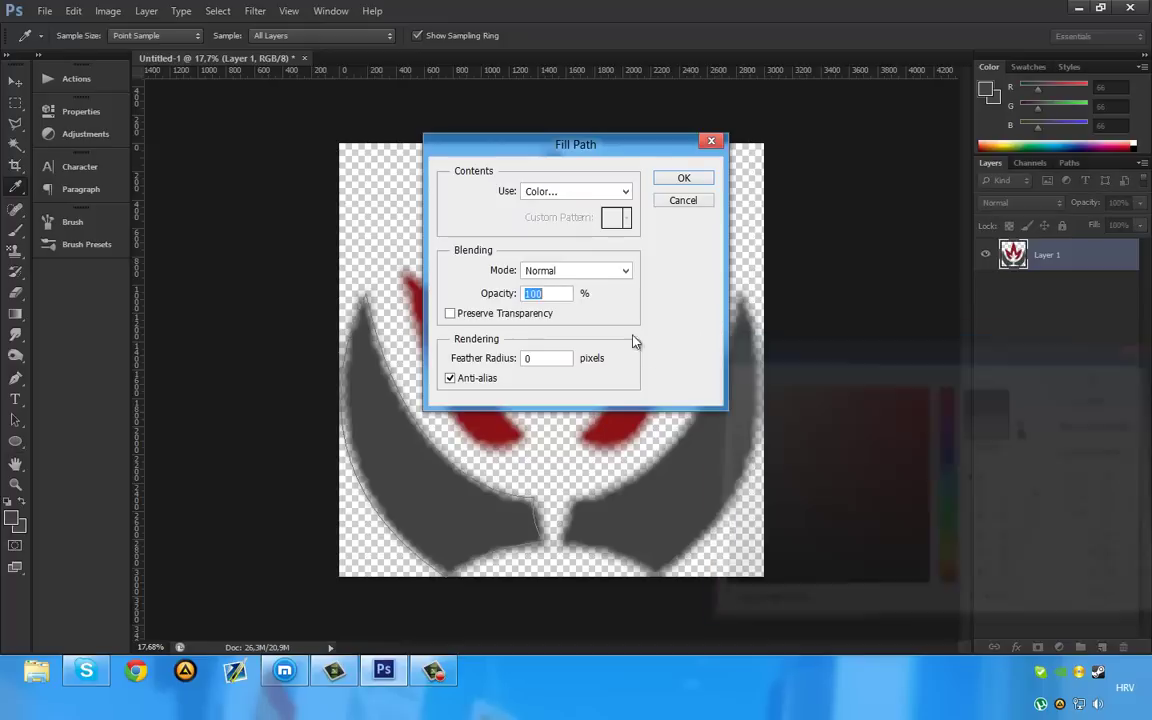
{"action": "left_click", "coordinate": [668, 178]}
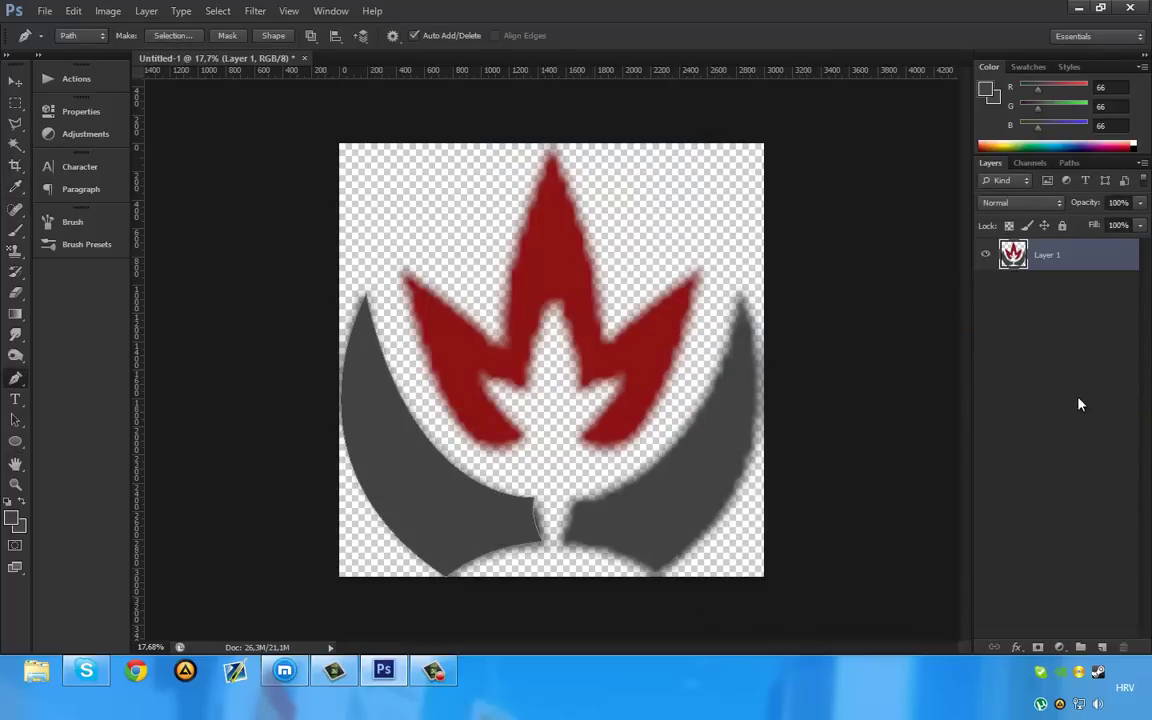
Fill the traced path with dark grey on a new Layer 2 and hide Layer 1
{"action": "left_click", "coordinate": [1101, 647]}
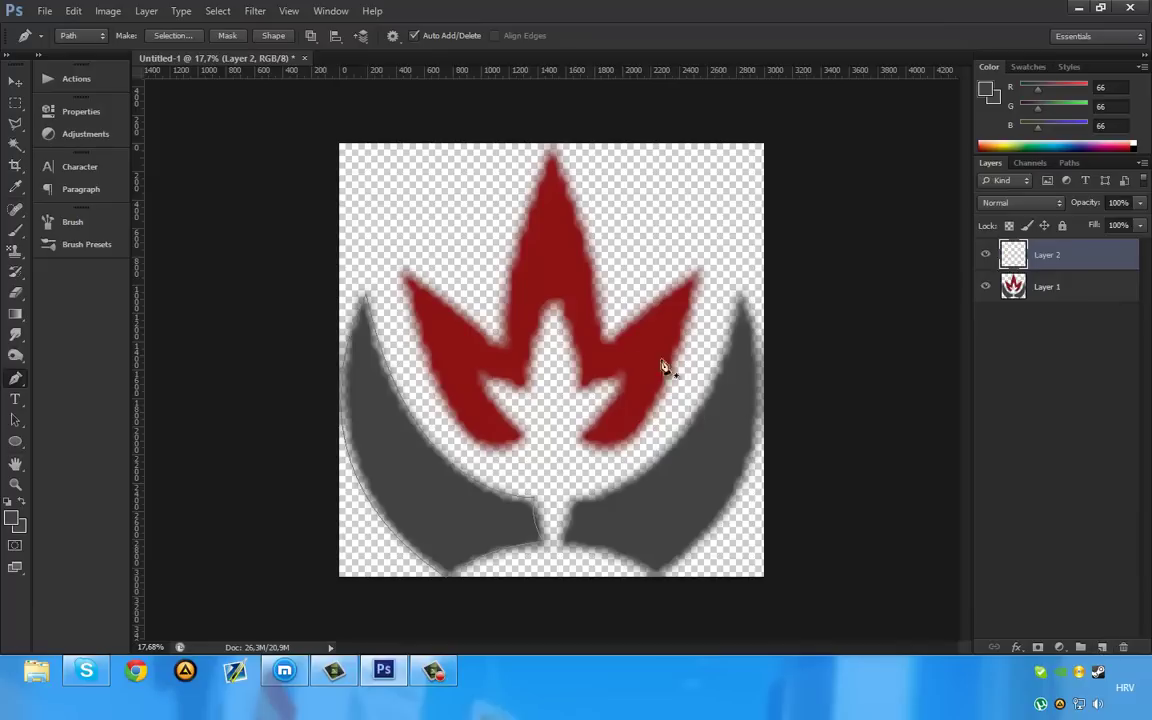
{"action": "right_click", "coordinate": [381, 450]}
{"action": "left_click", "coordinate": [458, 208]}
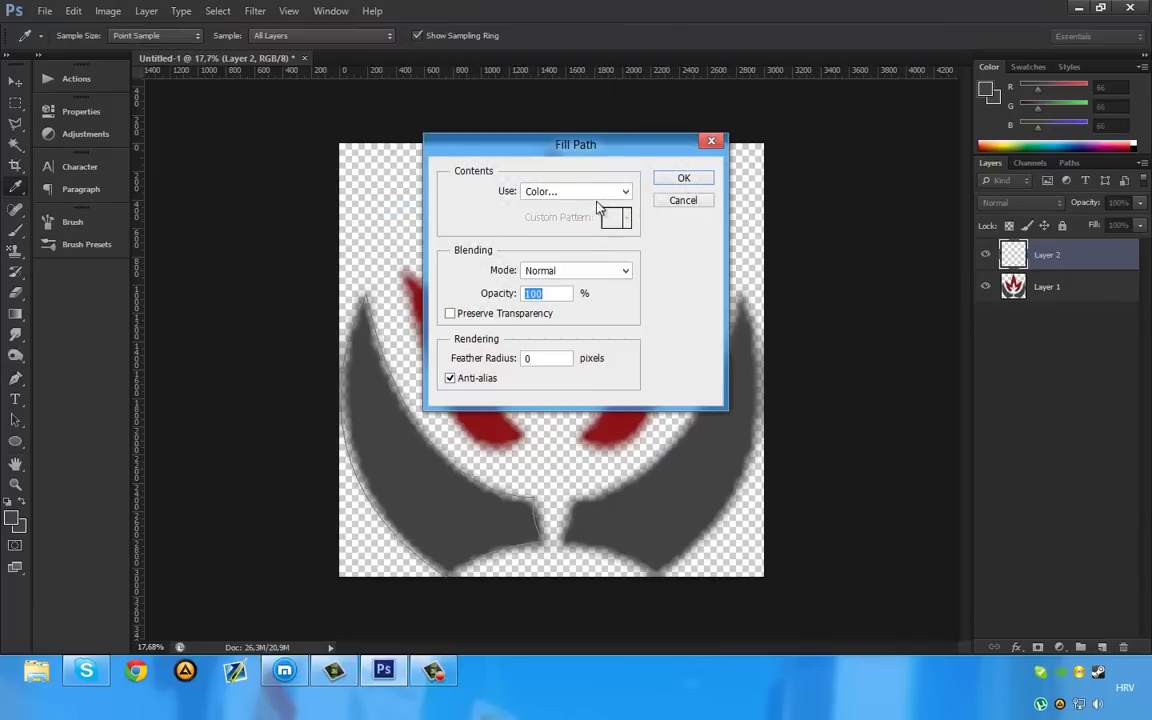
{"action": "left_click", "coordinate": [681, 180]}
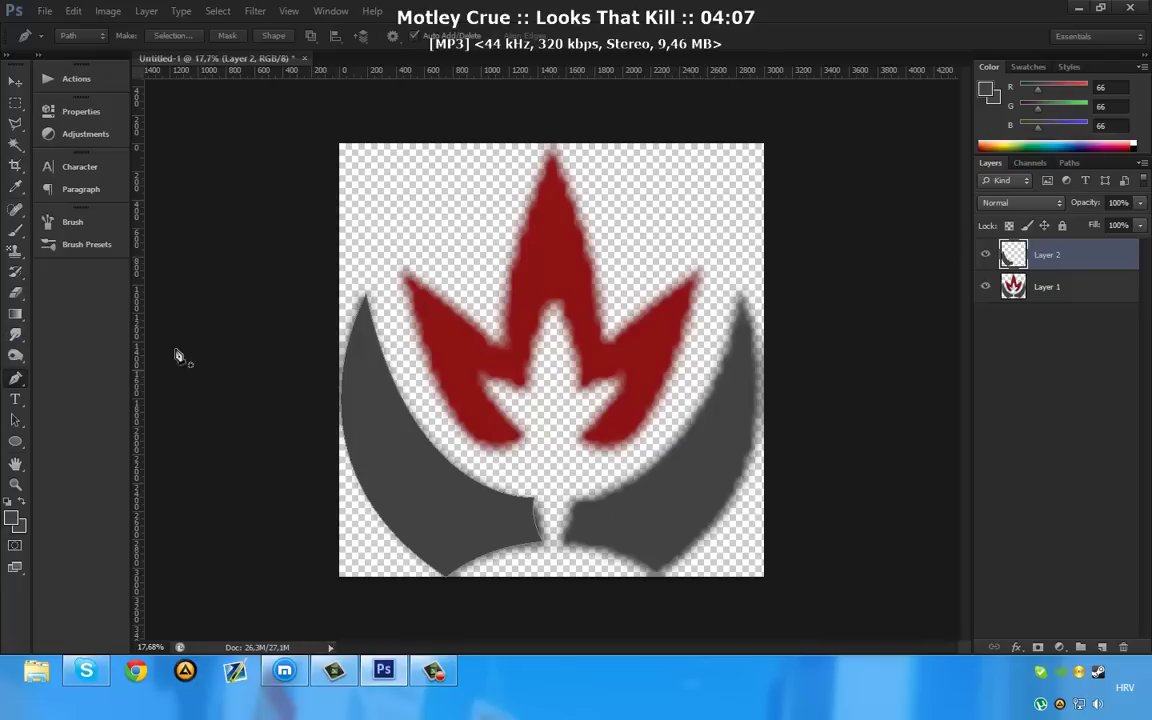
{"action": "left_click", "coordinate": [985, 287]}
{"action": "type", "text": "100"}
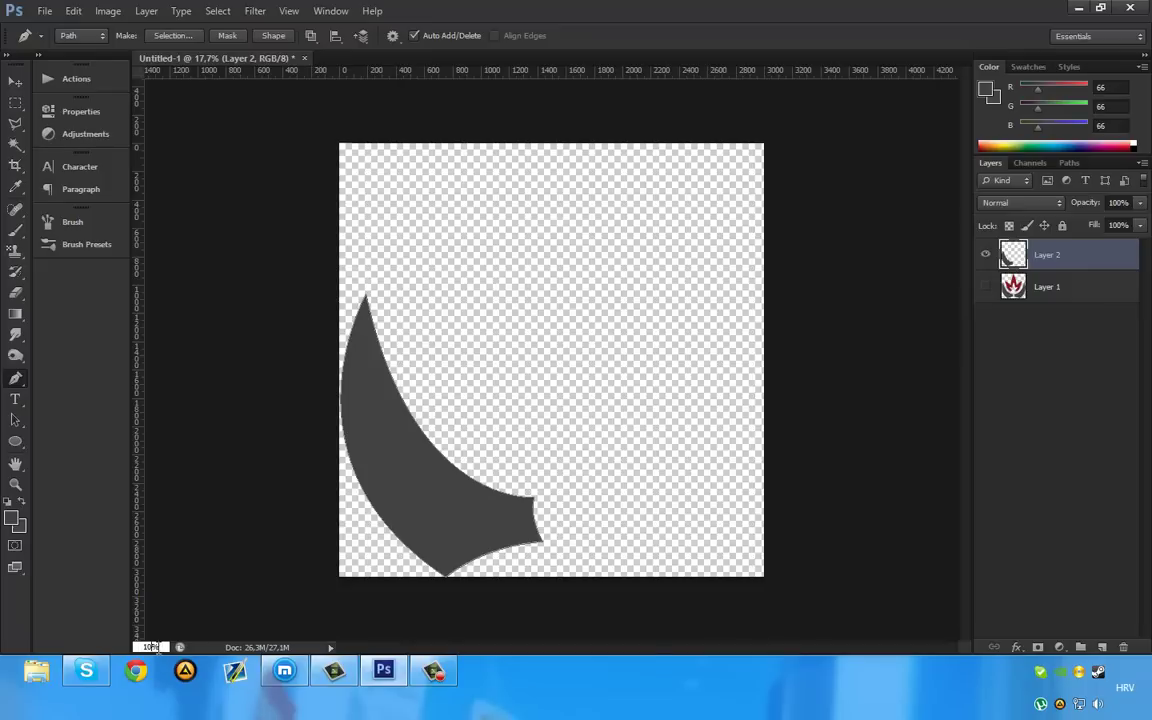
Inspect the filled swoosh at 100% view and delete its traced path
{"action": "key", "text": "Return"}
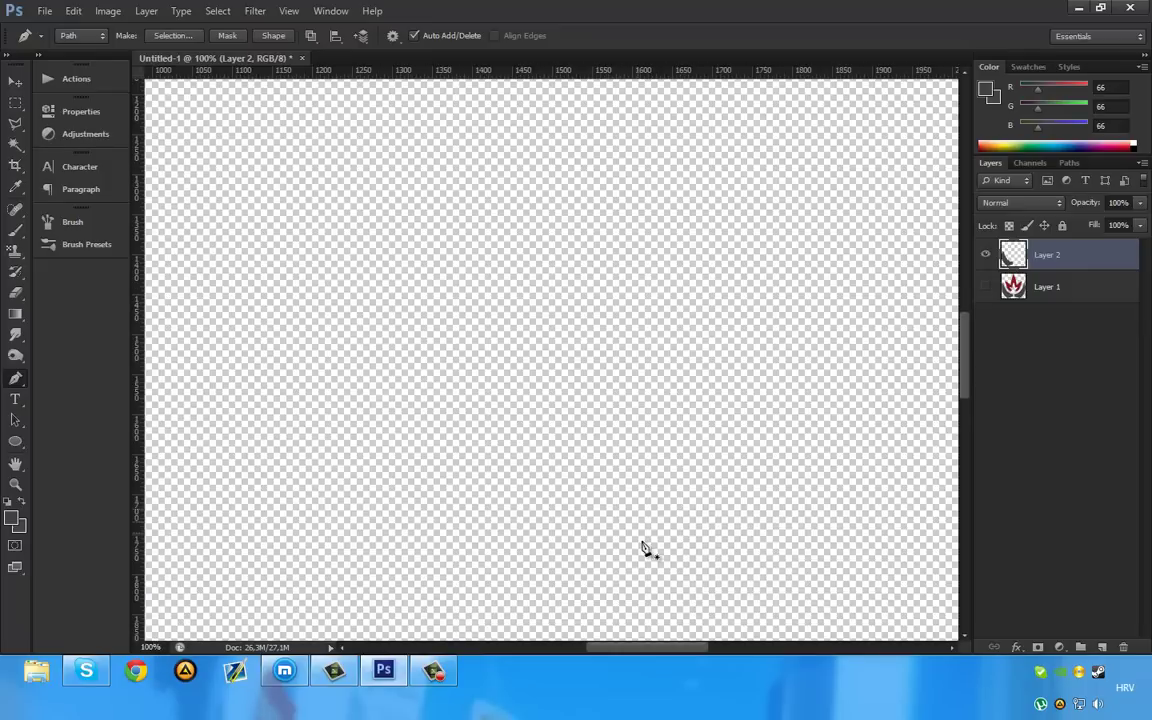
{"action": "mouse_move", "coordinate": [657, 647]}
{"action": "left_mouse_down"}
{"action": "mouse_move", "coordinate": [550, 643]}
{"action": "mouse_move", "coordinate": [527, 627]}
{"action": "left_mouse_up"}
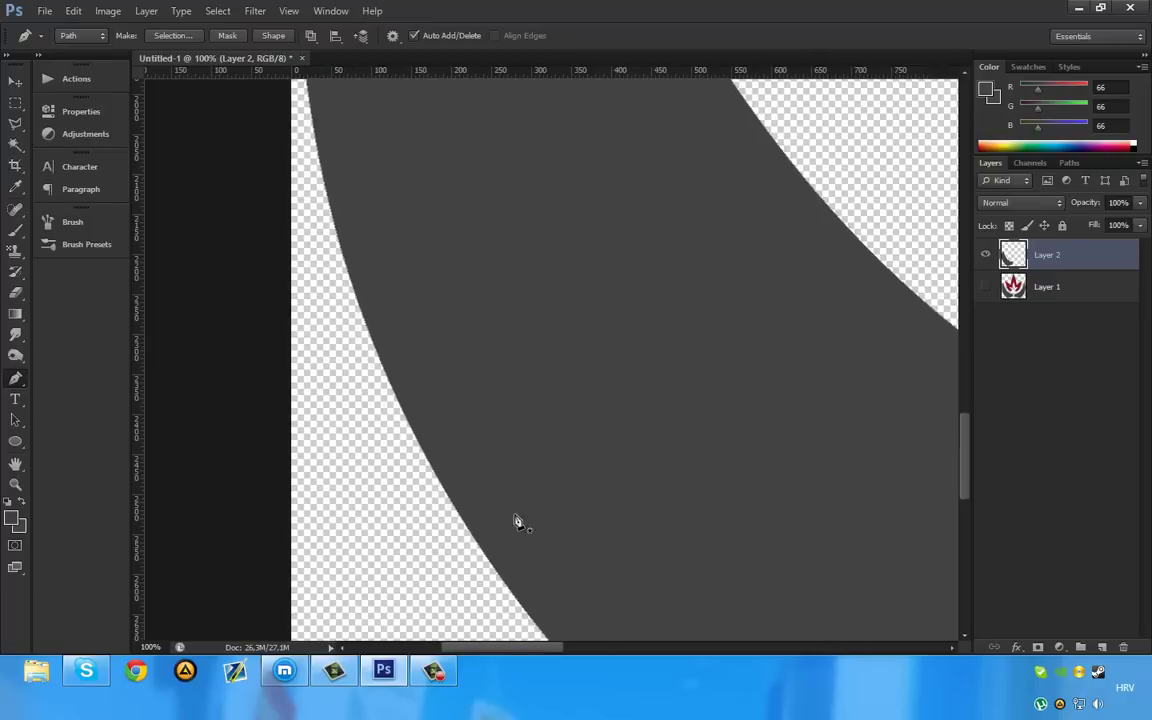
{"action": "scroll", "coordinate": [522, 482], "scroll_direction": "up", "scroll_amount": 5}
{"action": "scroll", "coordinate": [522, 482], "scroll_direction": "up", "scroll_amount": 3}
{"action": "scroll", "coordinate": [522, 482], "scroll_direction": "up", "scroll_amount": 3}
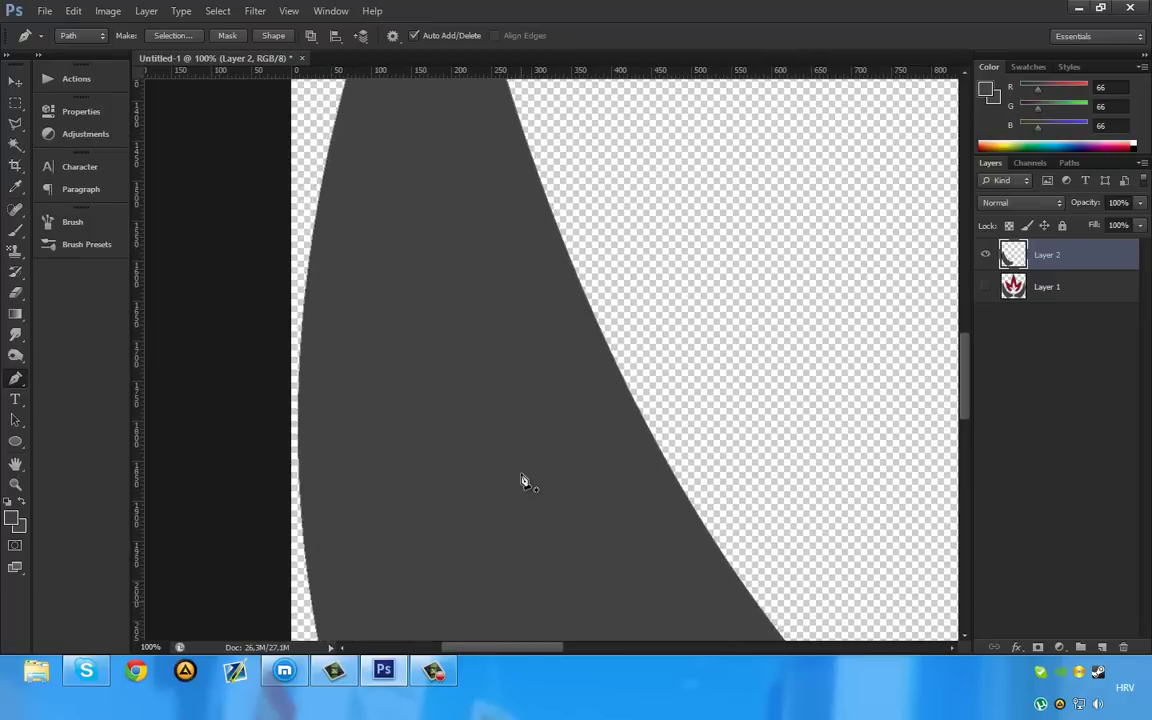
{"action": "scroll", "coordinate": [522, 482], "scroll_direction": "up", "scroll_amount": 2}
{"action": "right_click", "coordinate": [444, 312]}
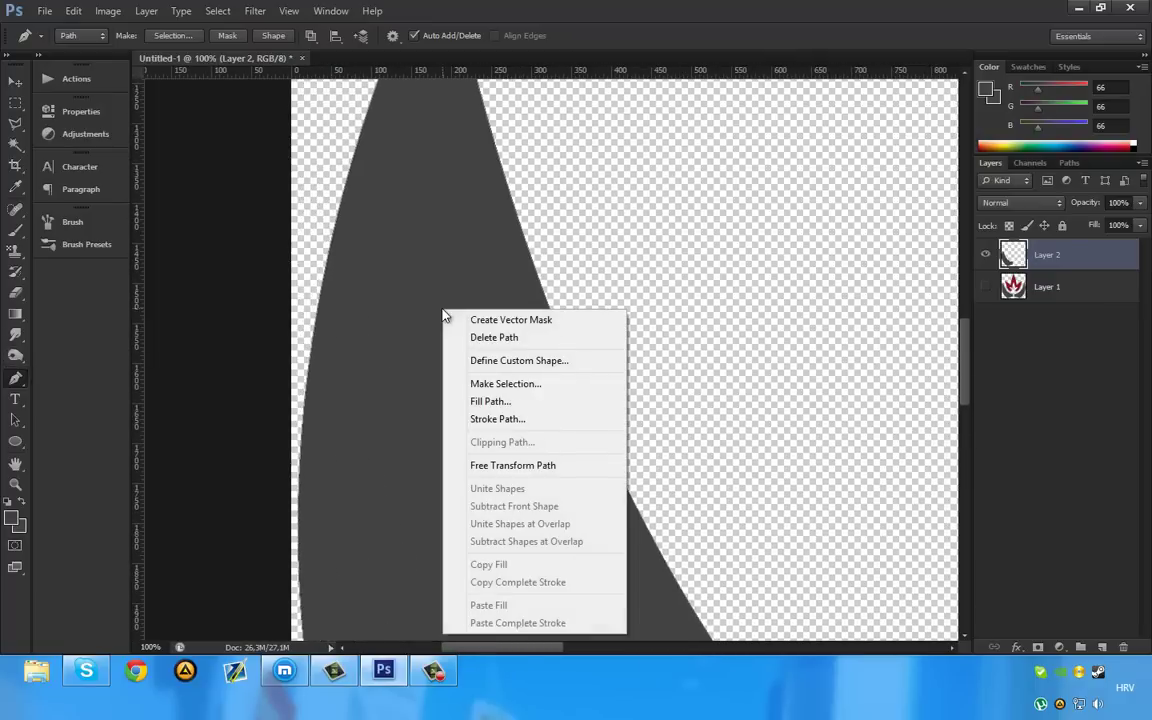
{"action": "left_click", "coordinate": [524, 338]}
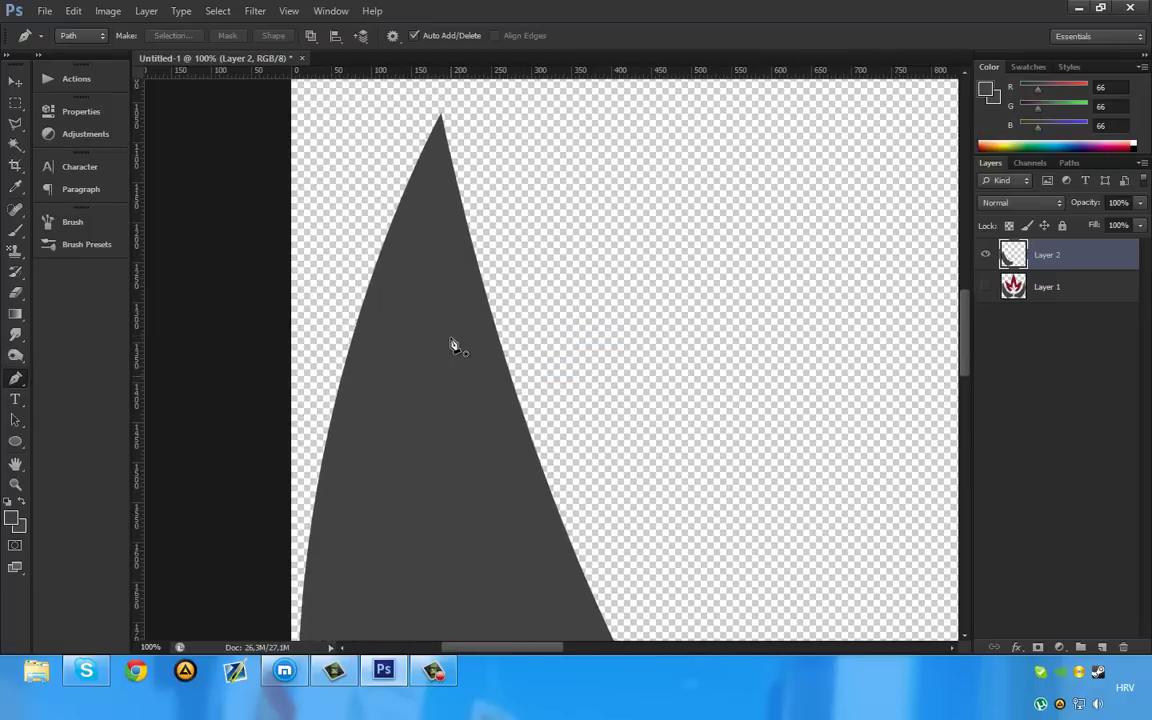
{"action": "scroll", "coordinate": [452, 342], "scroll_direction": "down", "scroll_amount": 2}
{"action": "scroll", "coordinate": [465, 362], "scroll_direction": "down", "scroll_amount": 2}
{"action": "scroll", "coordinate": [540, 481], "scroll_direction": "down", "scroll_amount": 2}
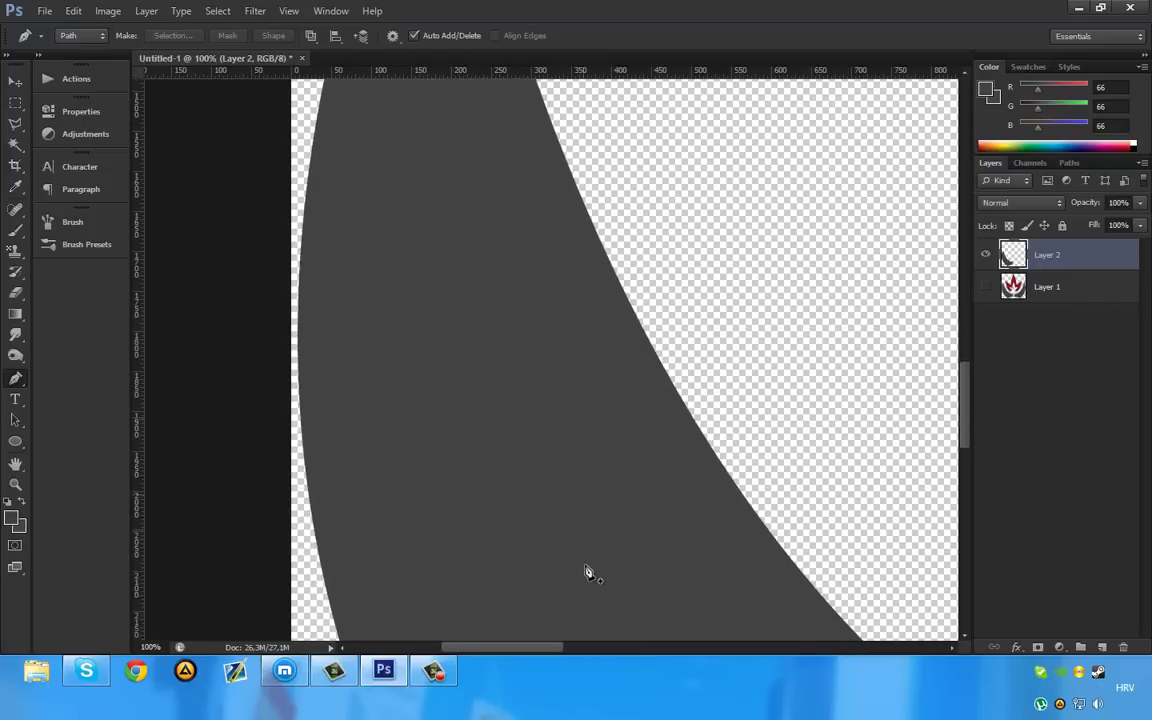
{"action": "scroll", "coordinate": [580, 580], "scroll_direction": "down", "scroll_amount": 2}
{"action": "scroll", "coordinate": [563, 598], "scroll_direction": "down", "scroll_amount": 2}
{"action": "scroll", "coordinate": [530, 625], "scroll_direction": "down", "scroll_amount": 2}
{"action": "scroll", "coordinate": [520, 643], "scroll_direction": "down", "scroll_amount": 1}
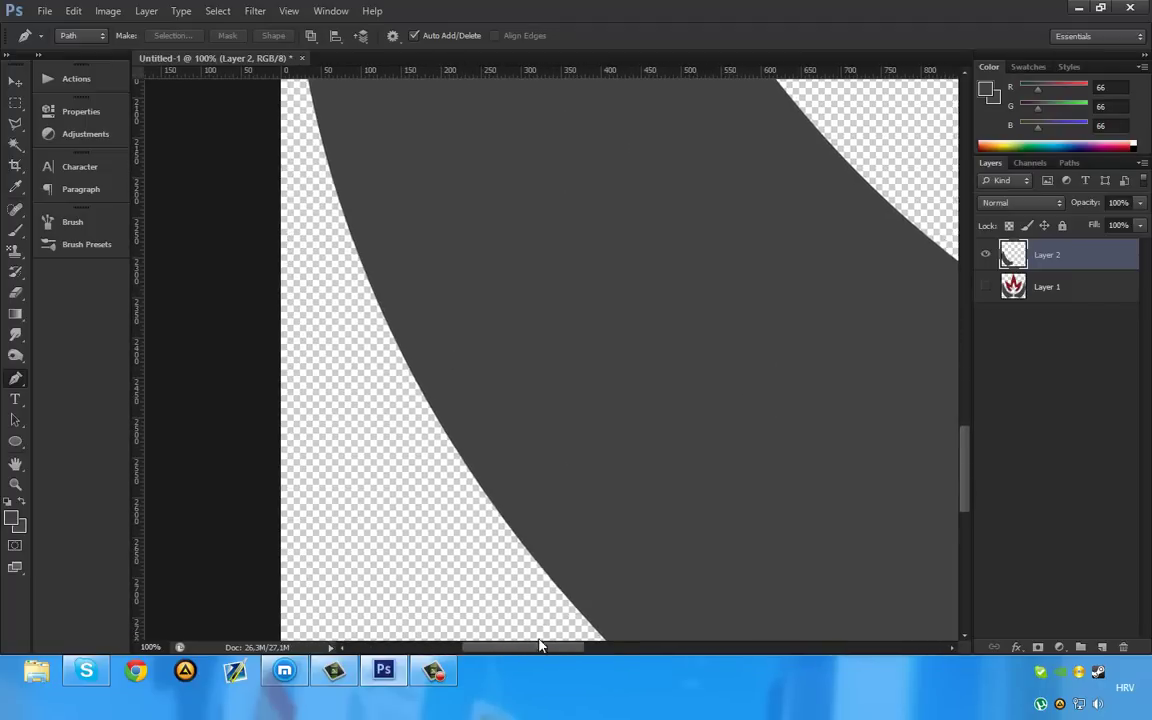
{"action": "left_click_drag", "start_coordinate": [540, 645], "coordinate": [633, 645]}
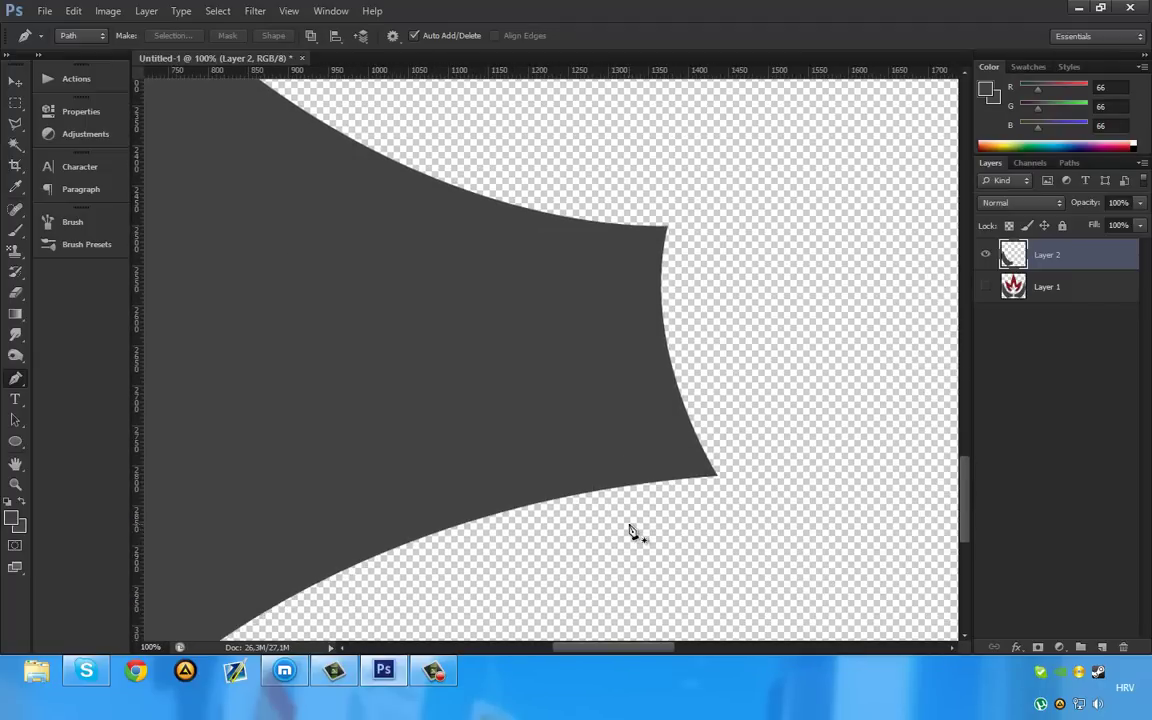